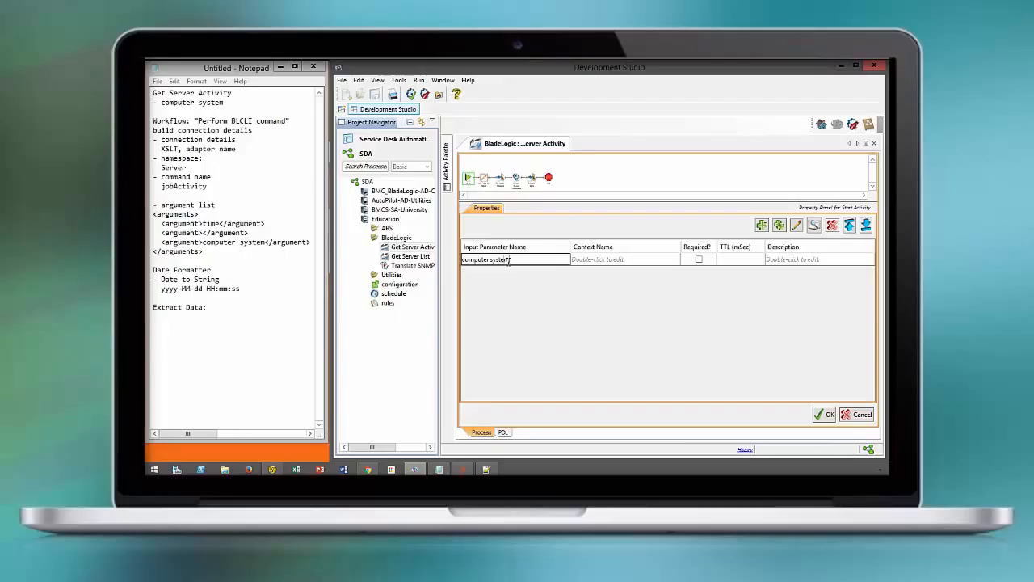
# Set the computer system input parameter's description to "Computer System registered in BSA"
pyautogui.press('Tab')
pyautogui.doubleClick(795, 259)
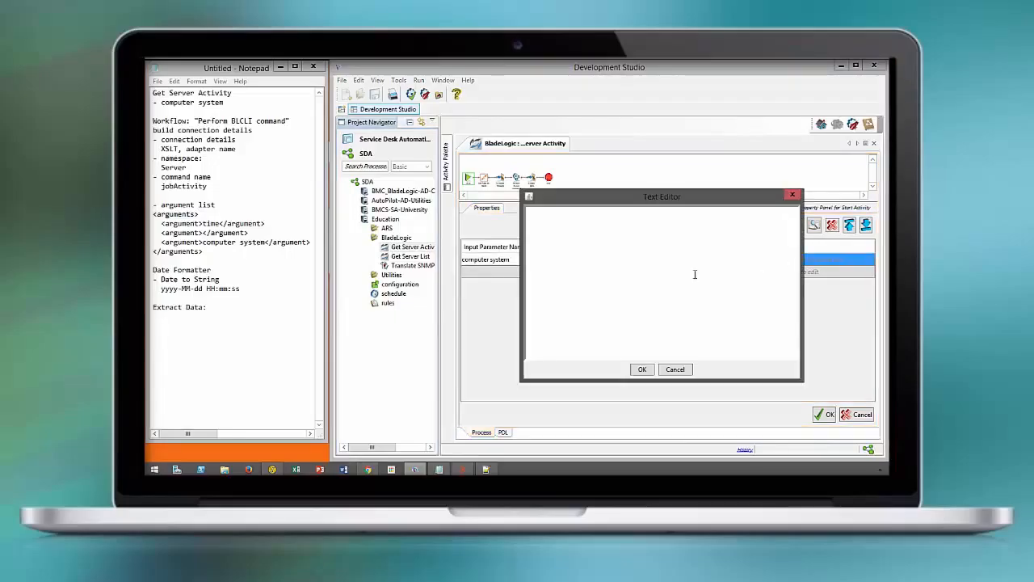
pyautogui.write('Computer System registered in BSA')
pyautogui.click(650, 369)
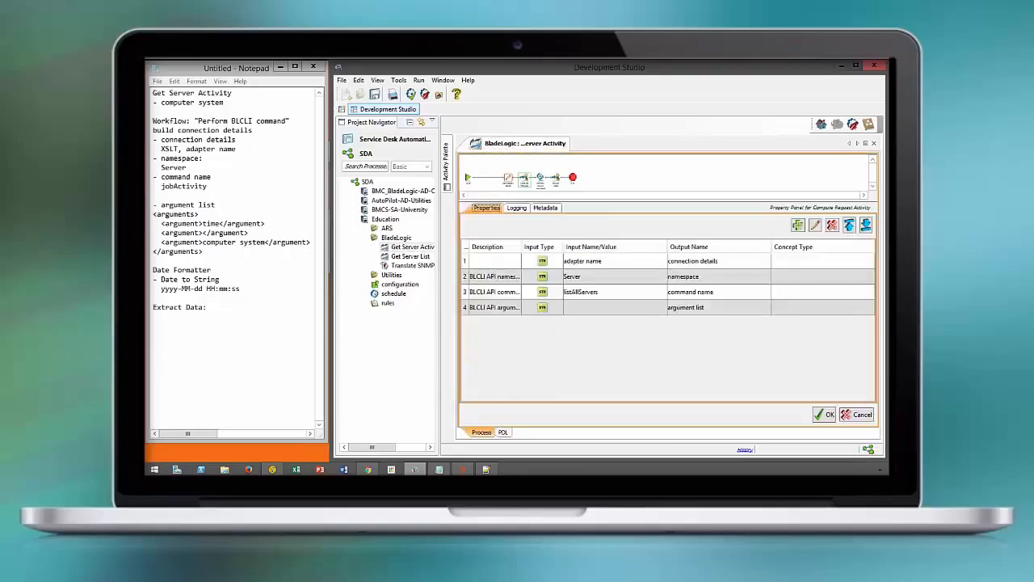
# Replace the command name input value of Compute Request with jobActivity copied from the notes
pyautogui.doubleClick(593, 292)
pyautogui.moveTo(208, 186); pyautogui.dragTo(162, 187)
pyautogui.hotkey('ctrl', 'c')
pyautogui.click(536, 270)
pyautogui.hotkey('ctrl', 'a')
pyautogui.hotkey('ctrl', 'v')
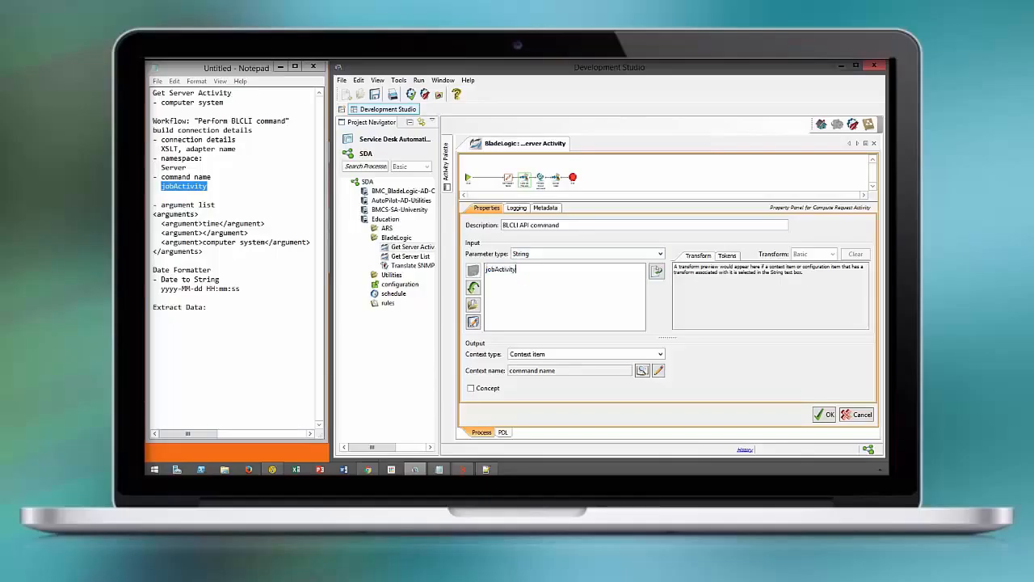
pyautogui.click(824, 413)
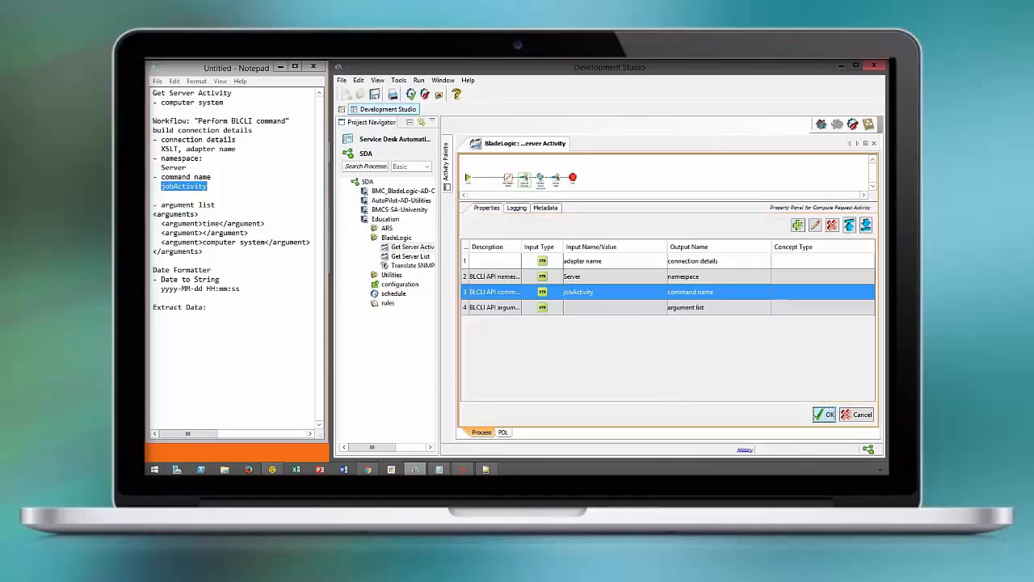
# Set the argument list input to XML type and paste the arguments block copied from the notes
pyautogui.doubleClick(601, 307)
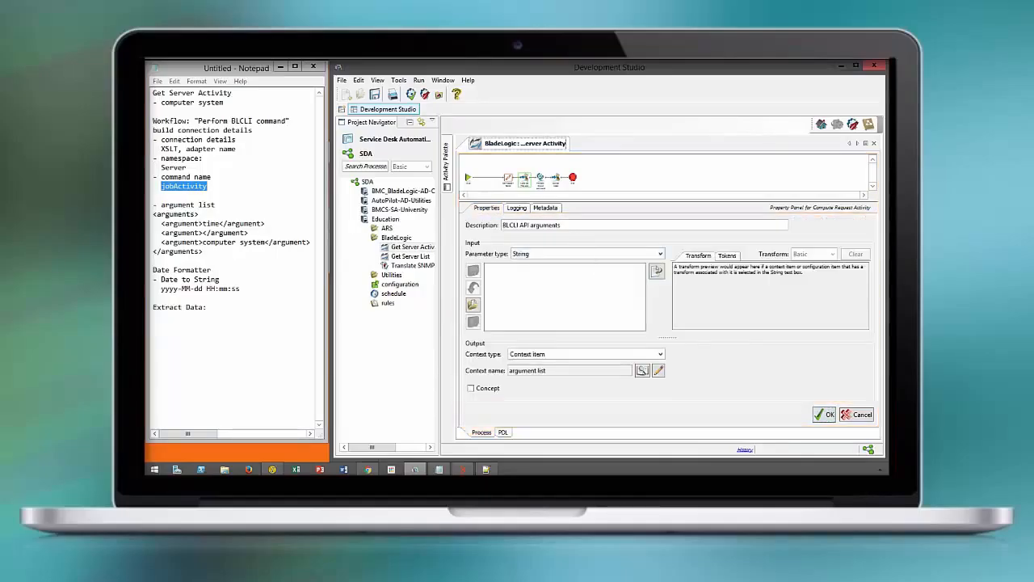
pyautogui.click(588, 253)
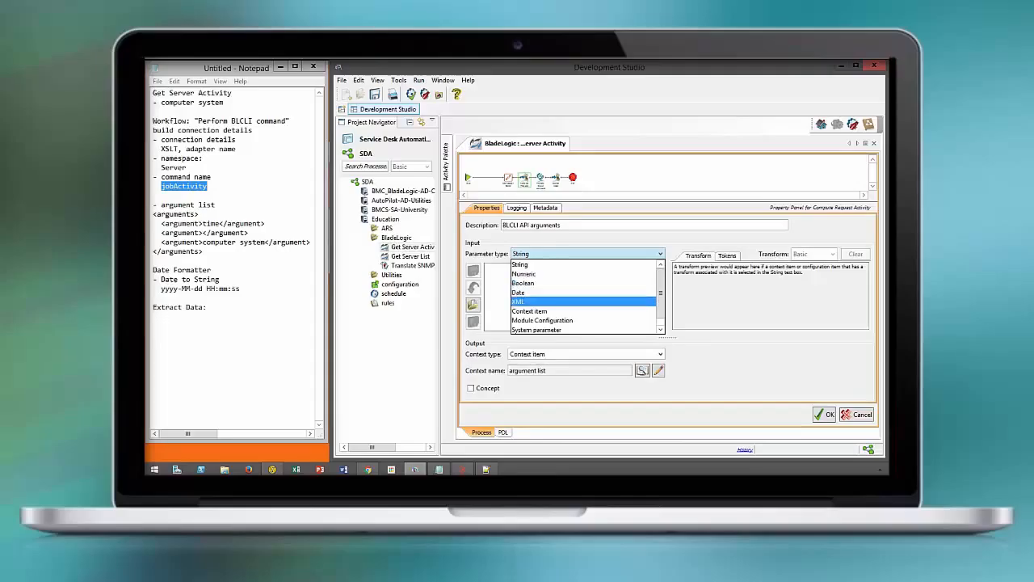
pyautogui.click(566, 302)
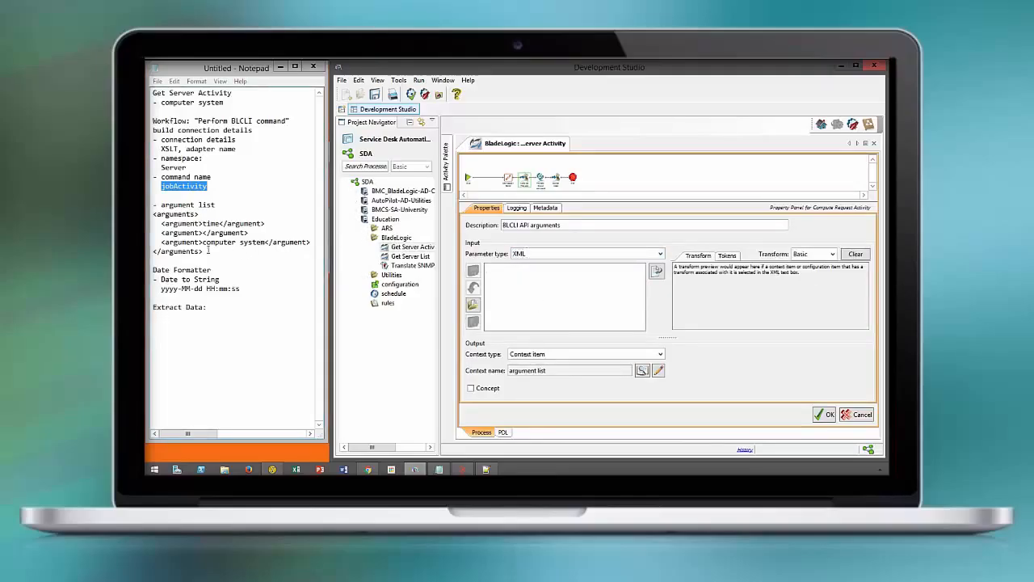
pyautogui.moveTo(204, 251); pyautogui.dragTo(154, 213)
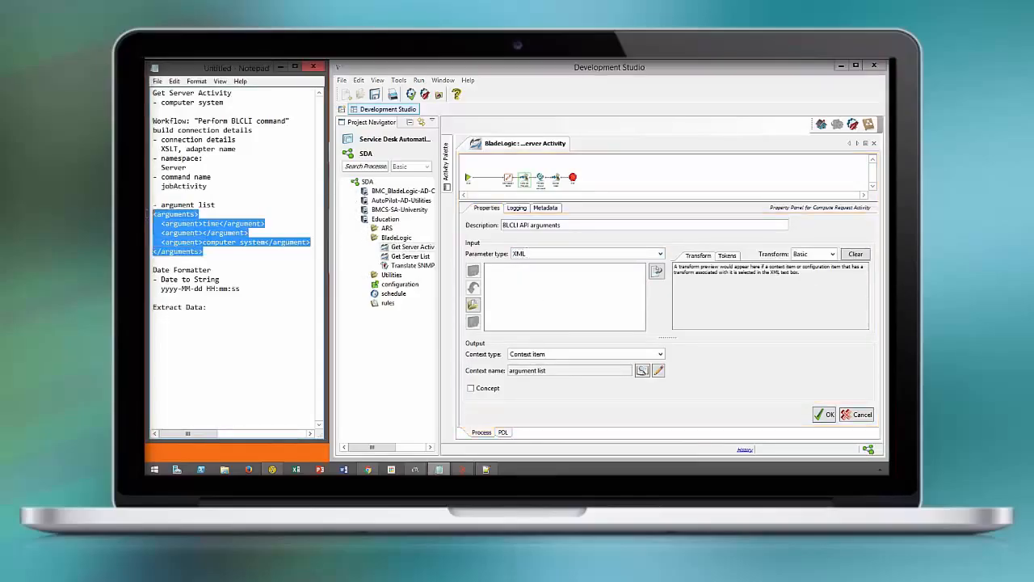
pyautogui.click(503, 282)
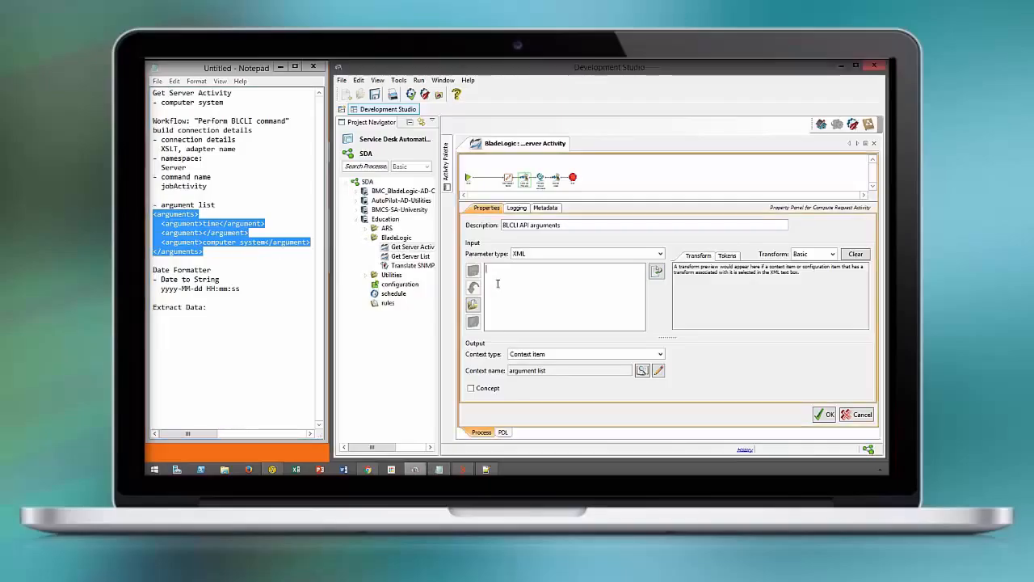
pyautogui.hotkey('ctrl', 'v')
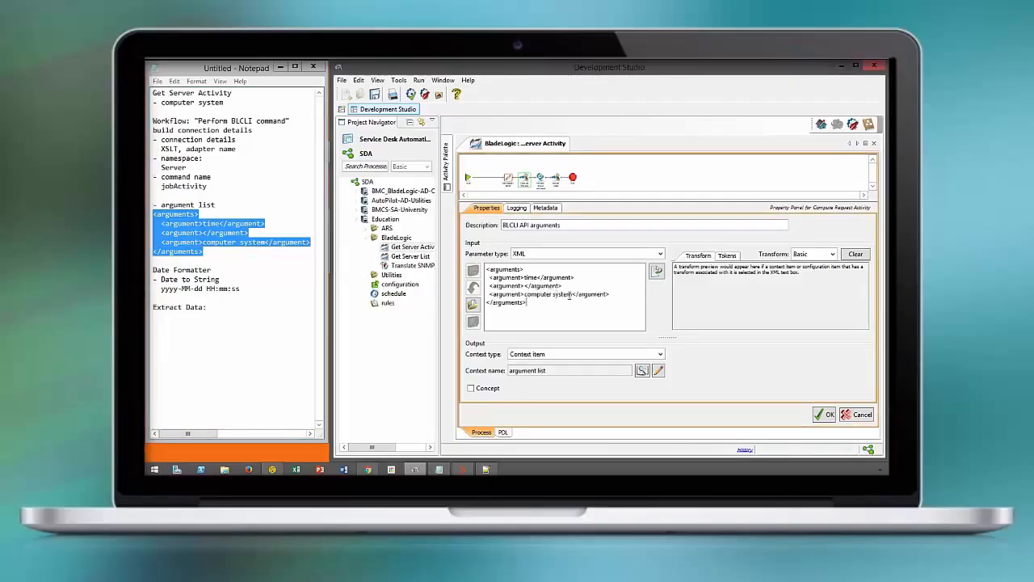
# Replace the literal computer system text in the third argument with the computer system context item, apply, and save the process
pyautogui.moveTo(572, 294); pyautogui.dragTo(527, 295)
pyautogui.press('Delete')
pyautogui.rightClick(527, 296)
pyautogui.moveTo(582, 310)
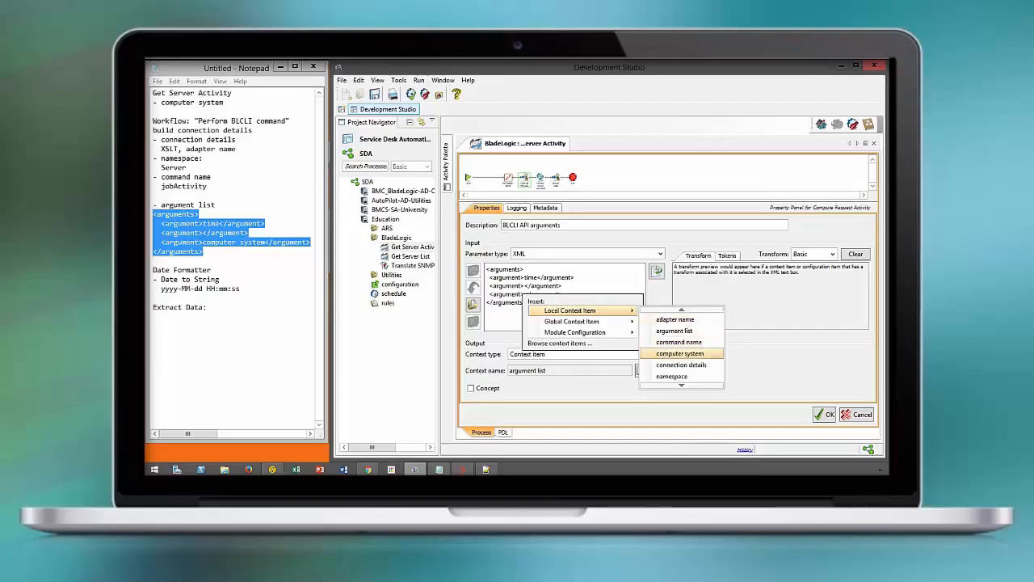
pyautogui.click(679, 353)
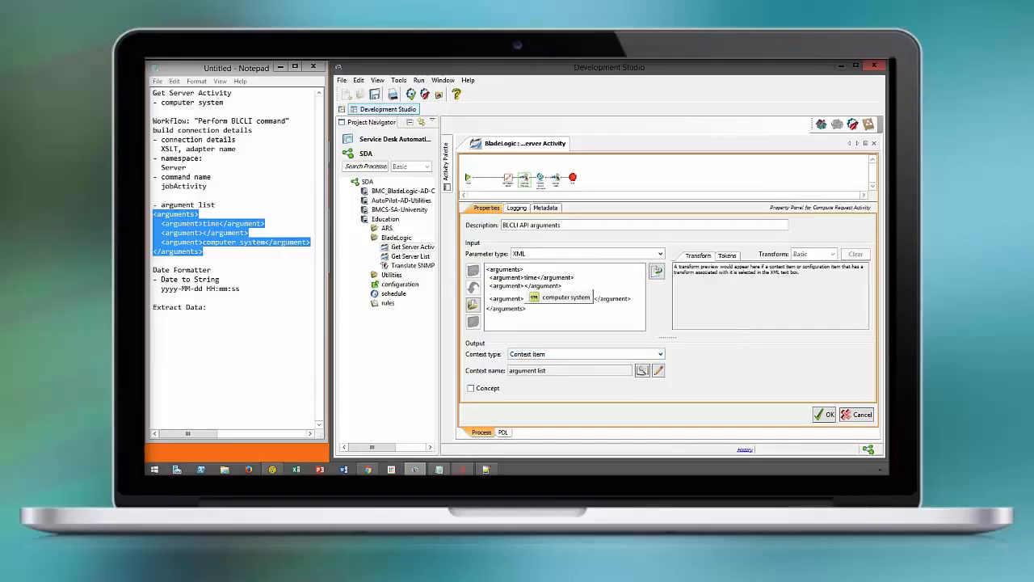
pyautogui.click(824, 414)
pyautogui.click(375, 95)
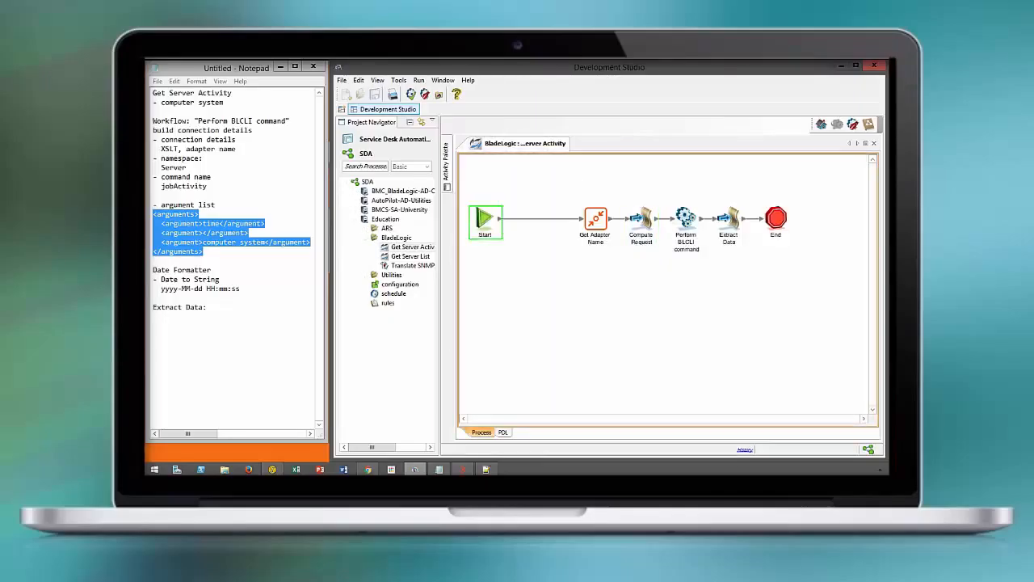
# Insert a Utility activity from the palette between Start and Get Adapter Name
pyautogui.click(446, 162)
pyautogui.scroll(-5, 484, 290)
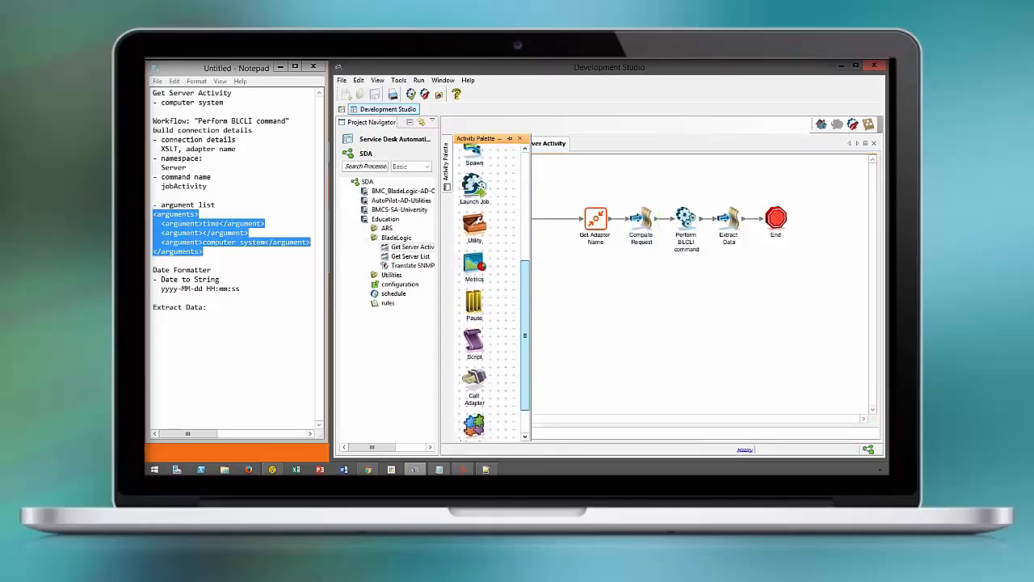
pyautogui.moveTo(474, 226); pyautogui.dragTo(580, 220)
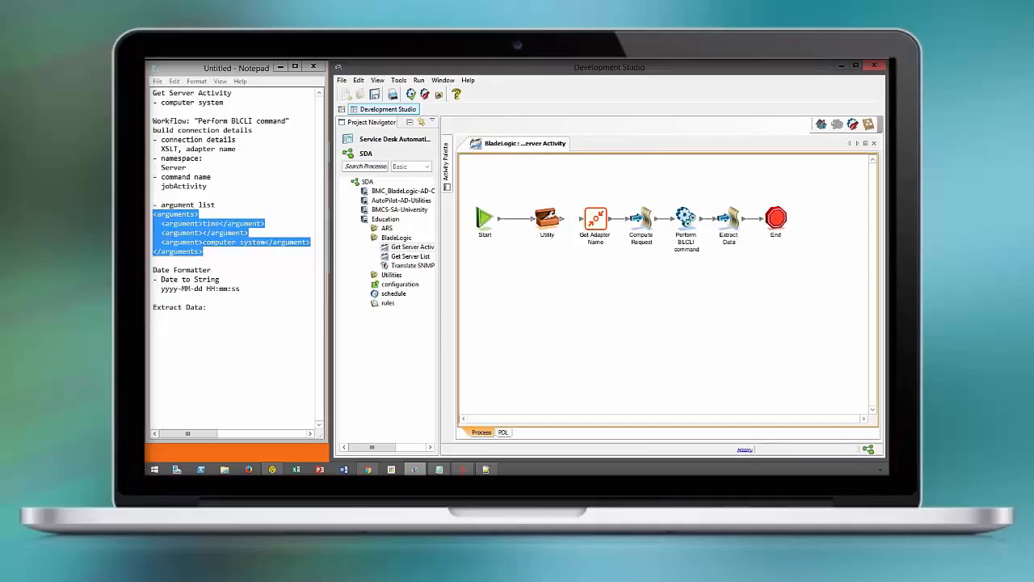
pyautogui.moveTo(546, 219); pyautogui.dragTo(526, 218)
# Rename the new Utility activity to Current Time
pyautogui.doubleClick(534, 237)
pyautogui.write('Current Time')
pyautogui.press('Return')
# Configure the Current Time activity as a date utility with the now operation
pyautogui.doubleClick(526, 218)
pyautogui.click(547, 245)
pyautogui.click(501, 256)
pyautogui.click(630, 245)
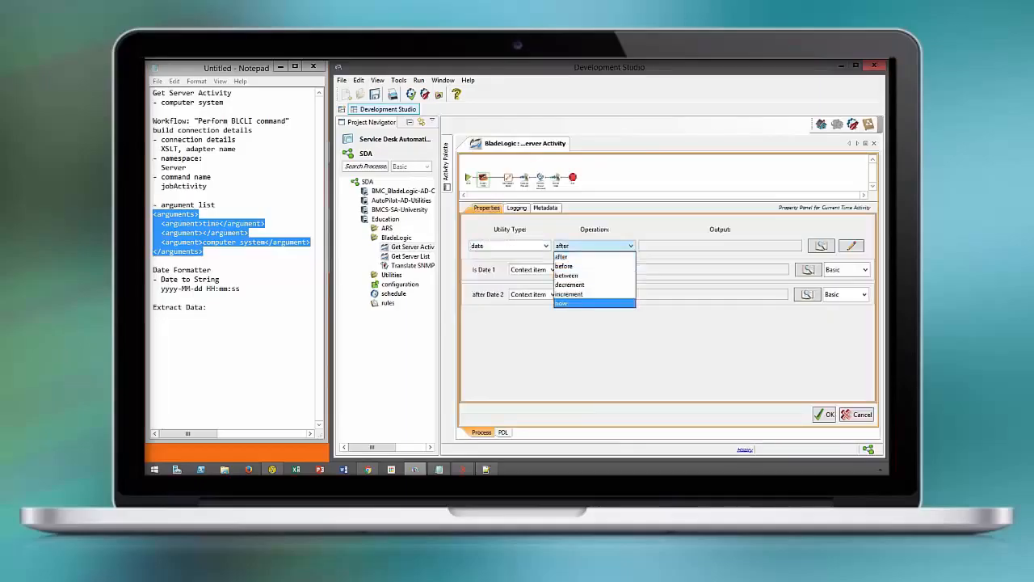
pyautogui.click(562, 304)
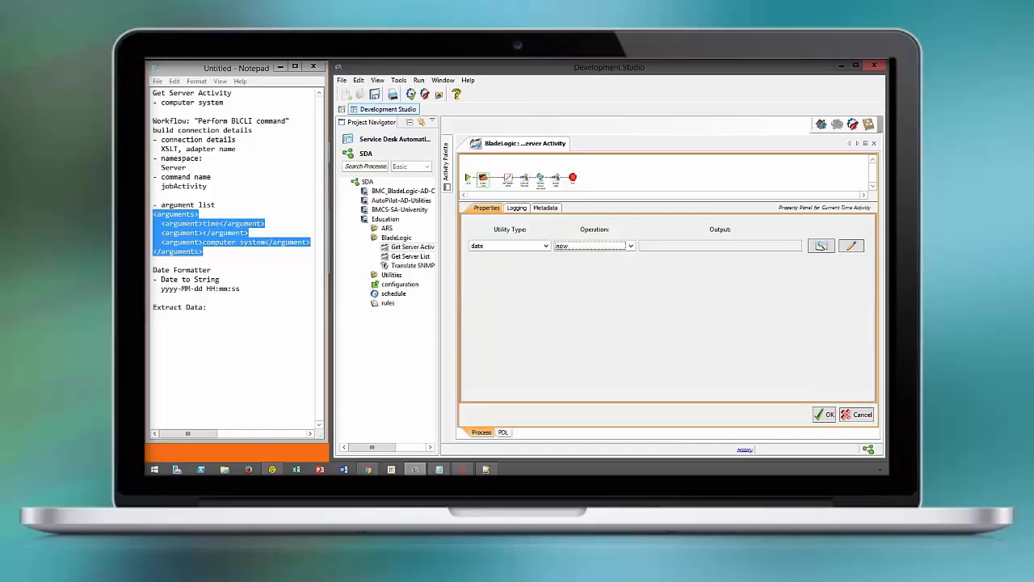
# Set the Current Time output to a new context item named epoch and apply the activity
pyautogui.click(851, 246)
pyautogui.write('epoch')
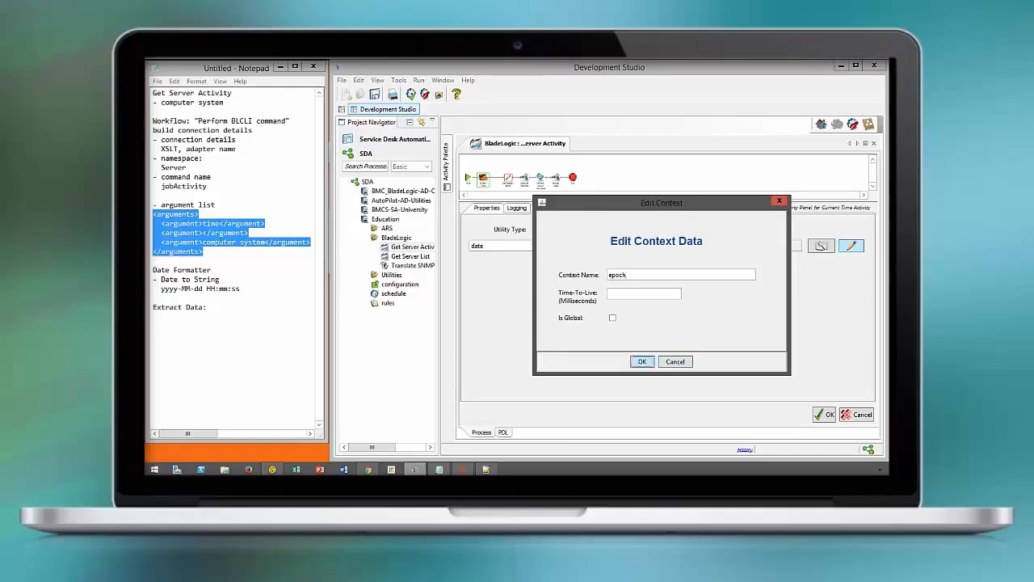
pyautogui.click(641, 361)
pyautogui.click(824, 415)
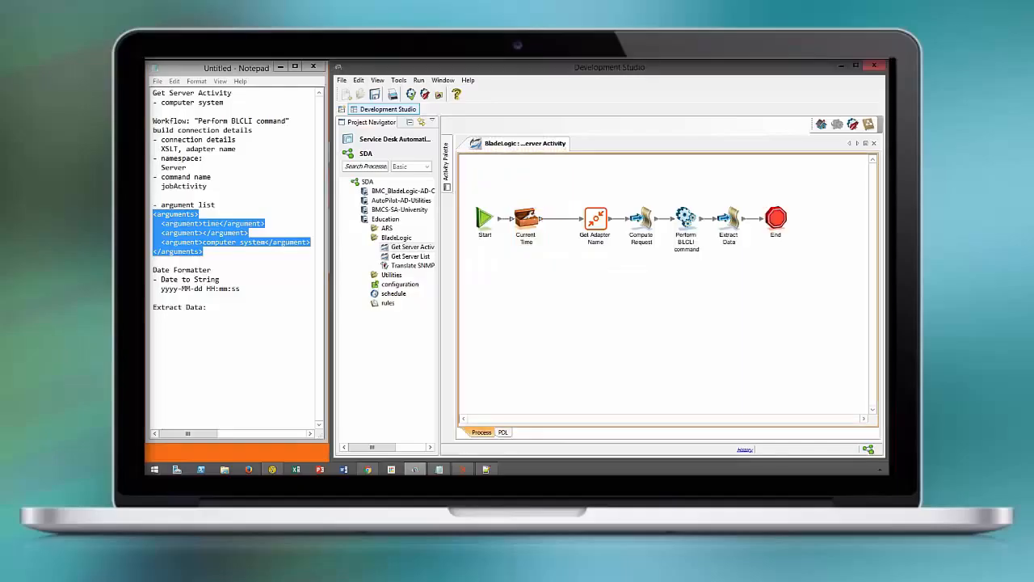
# Insert a second Utility activity between Current Time and Get Adapter Name, align it in the row, and save the process
pyautogui.click(446, 163)
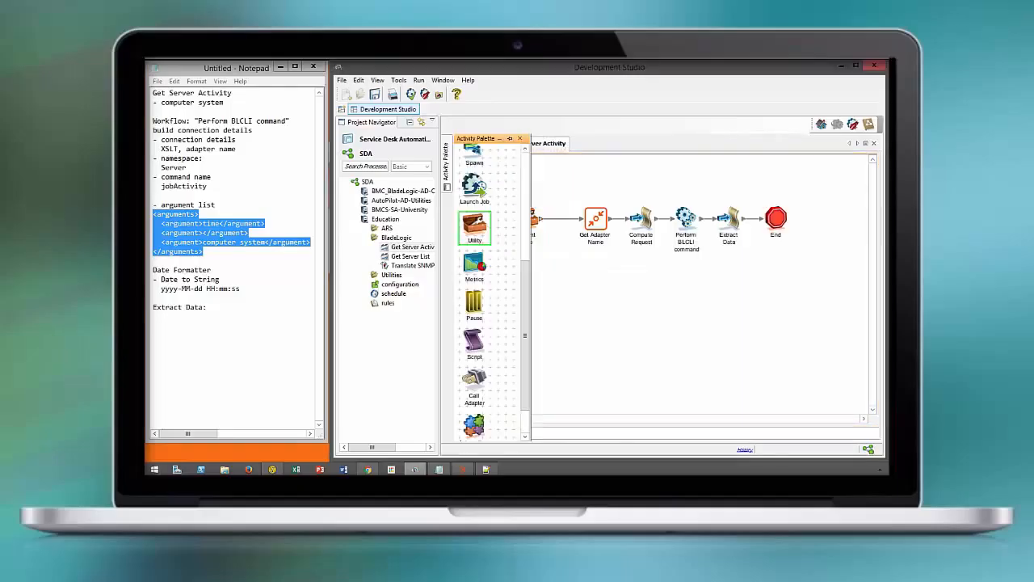
pyautogui.moveTo(474, 228); pyautogui.dragTo(554, 247)
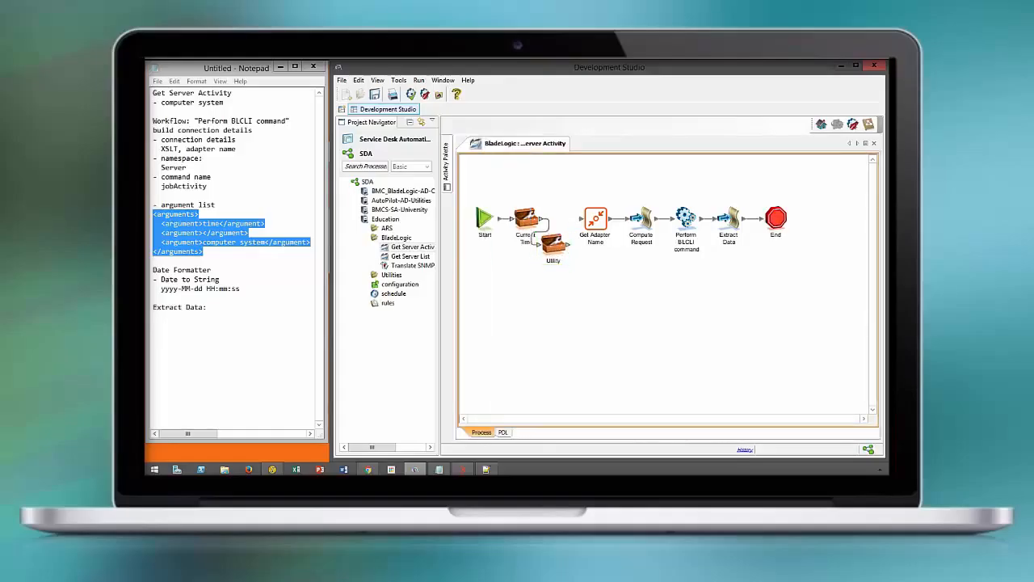
pyautogui.moveTo(829, 278); pyautogui.dragTo(611, 219)
pyautogui.click(616, 275)
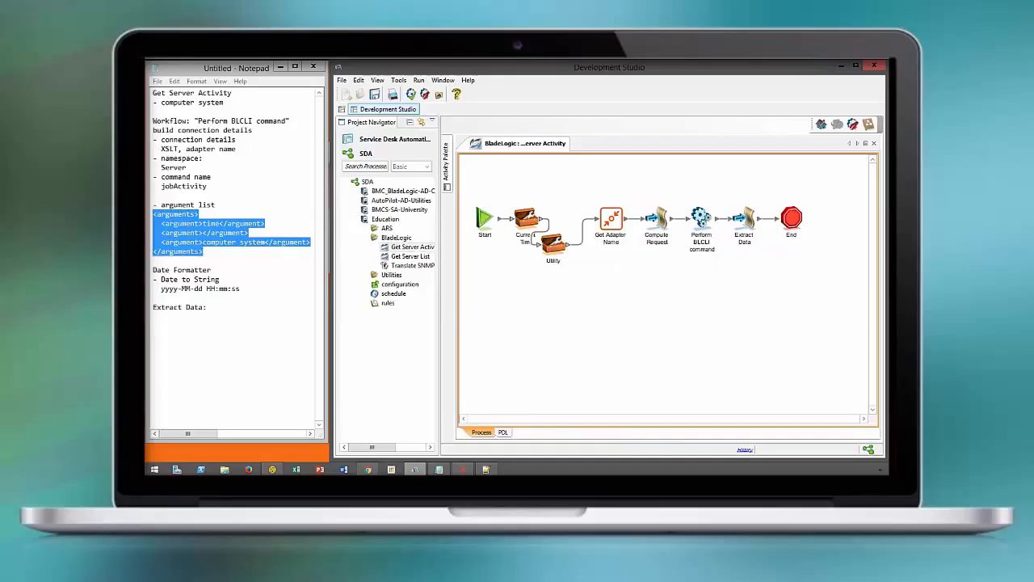
pyautogui.moveTo(553, 243); pyautogui.dragTo(570, 218)
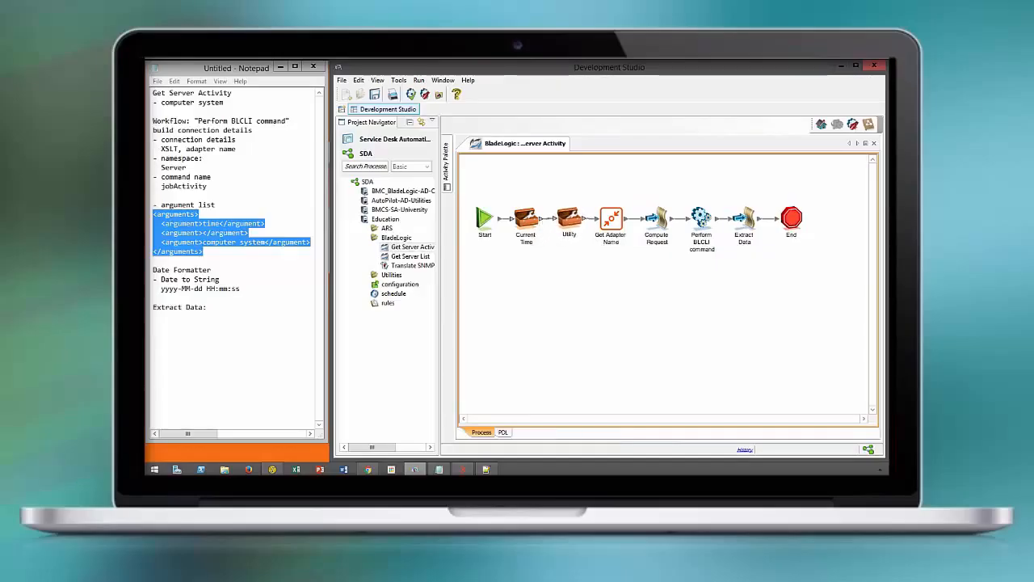
pyautogui.click(570, 219)
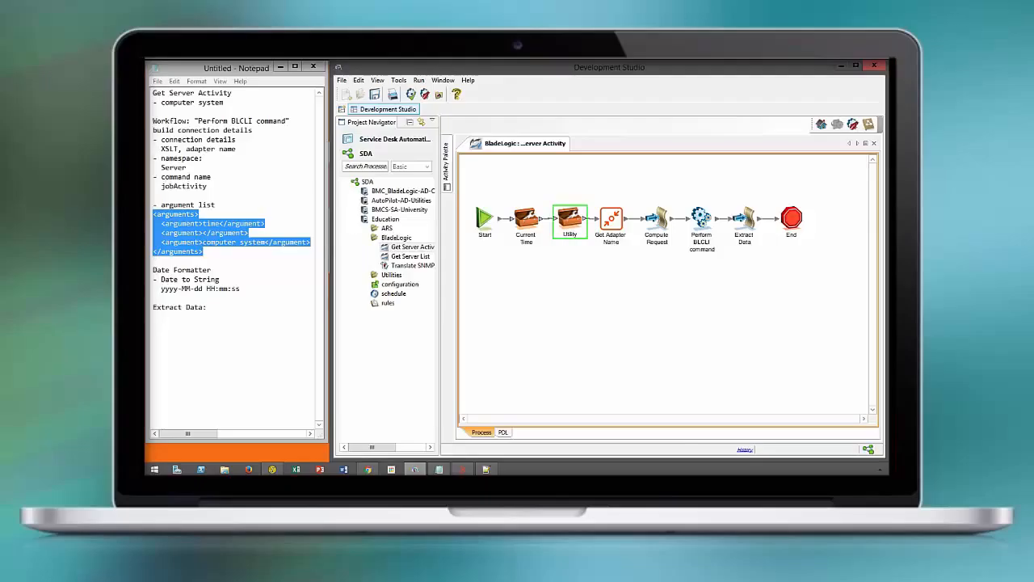
pyautogui.click(375, 94)
pyautogui.click(707, 317)
# Configure the second Utility activity as a date utility with the decrement operation
pyautogui.doubleClick(570, 218)
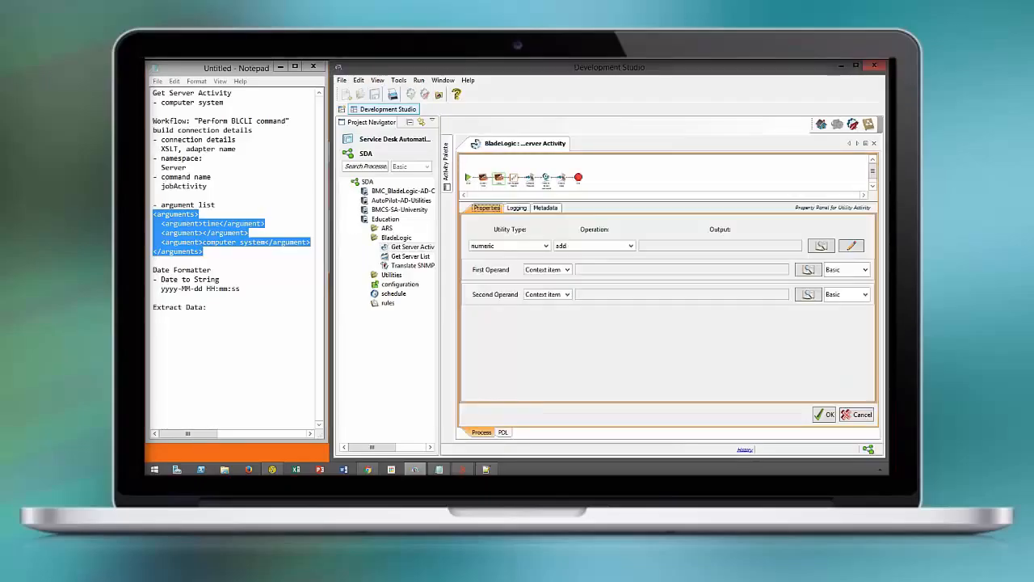
pyautogui.click(509, 246)
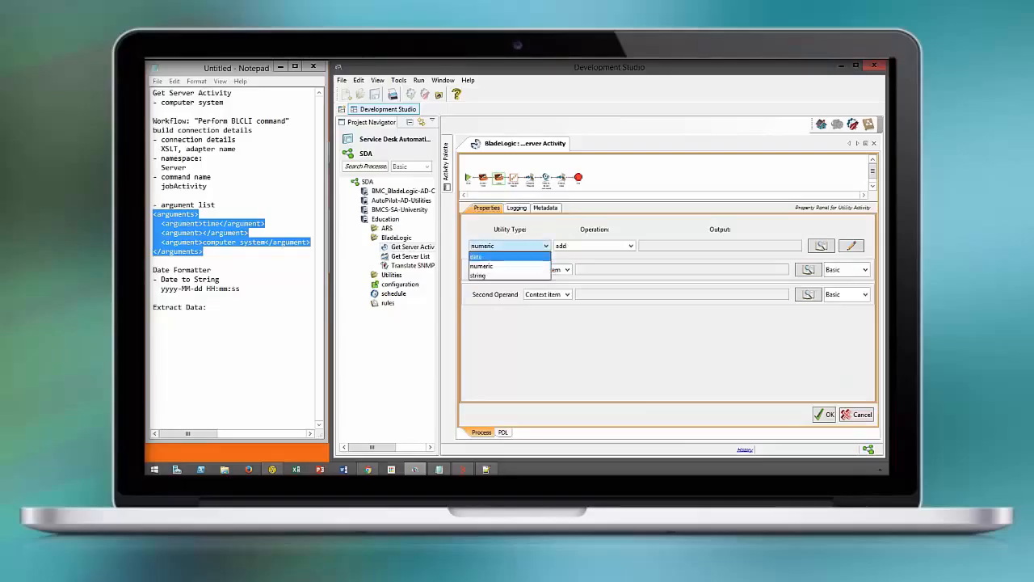
pyautogui.click(477, 256)
pyautogui.click(595, 246)
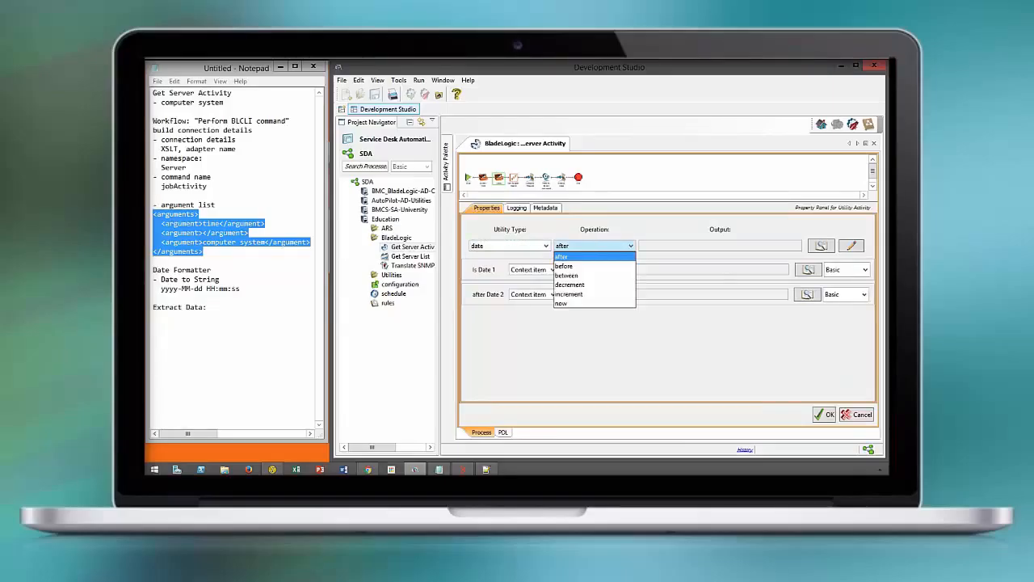
pyautogui.click(569, 284)
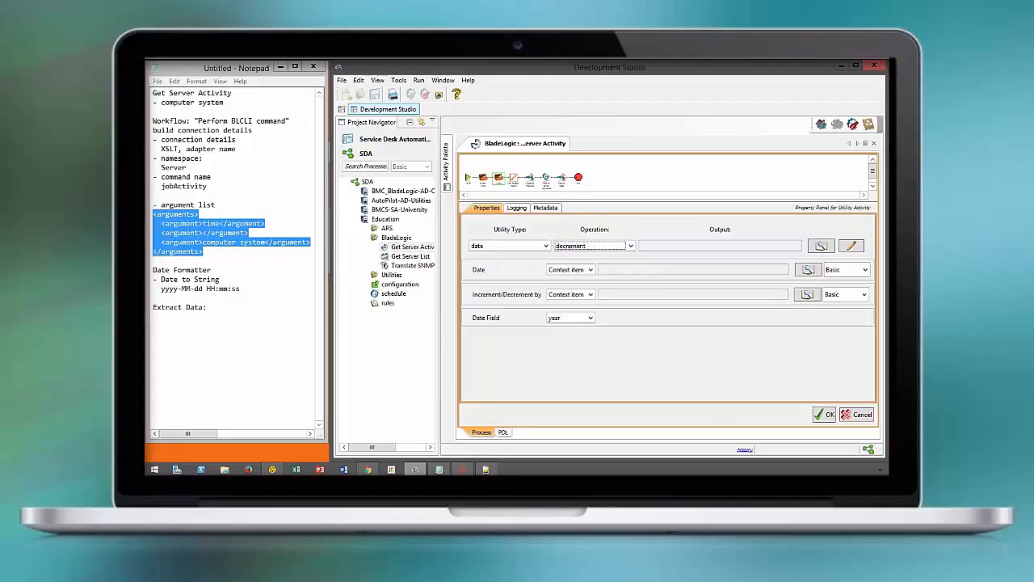
# Create a new output context item named date start for the decrement utility
pyautogui.click(820, 246)
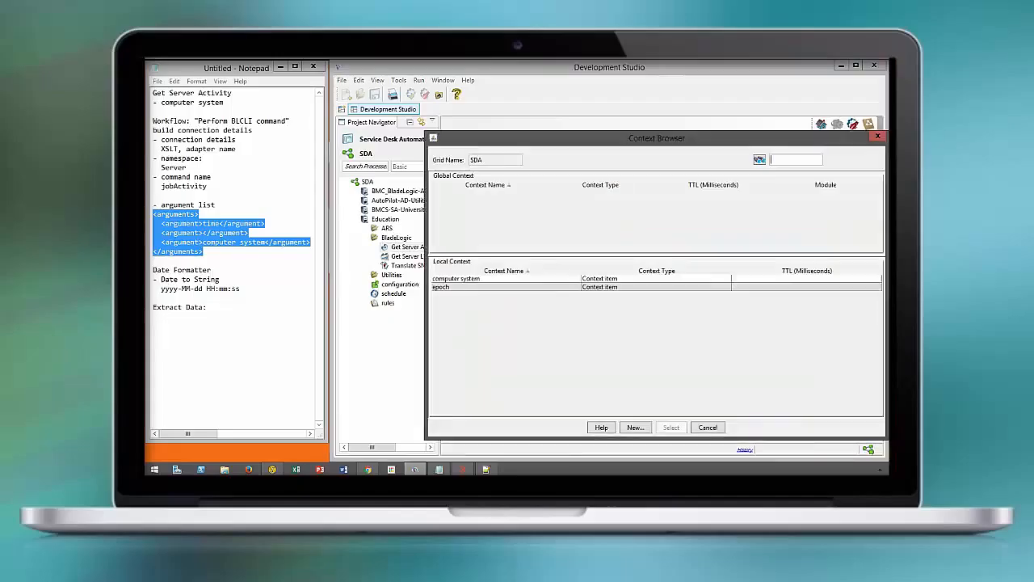
pyautogui.click(636, 427)
pyautogui.write('da')
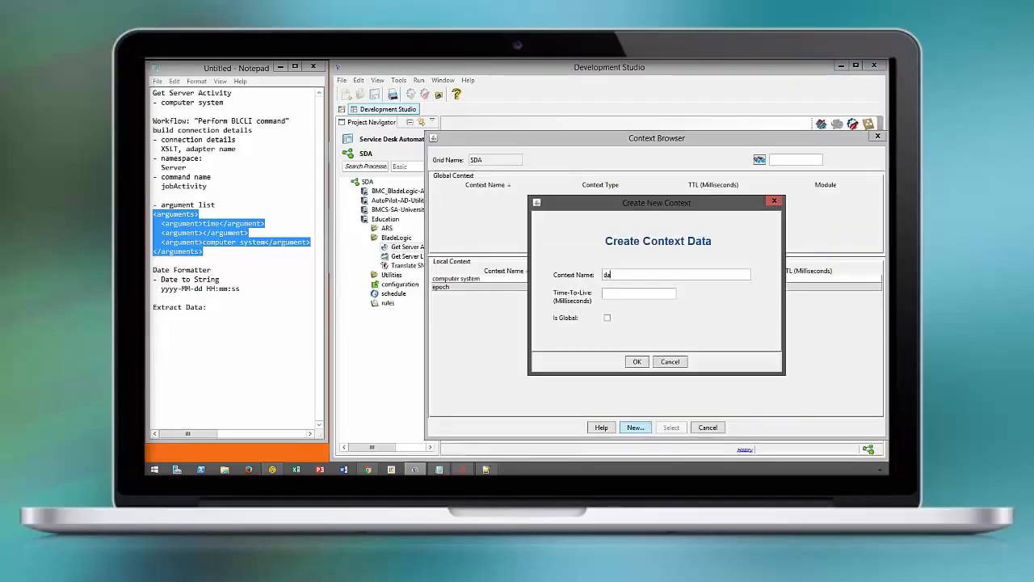
pyautogui.write('te start')
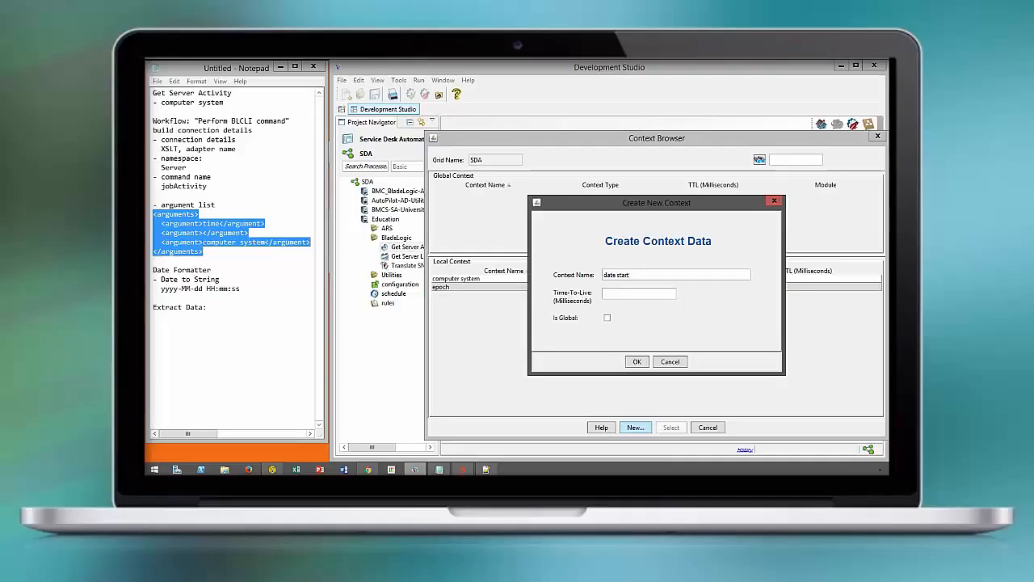
pyautogui.press('Return')
pyautogui.press('Return')
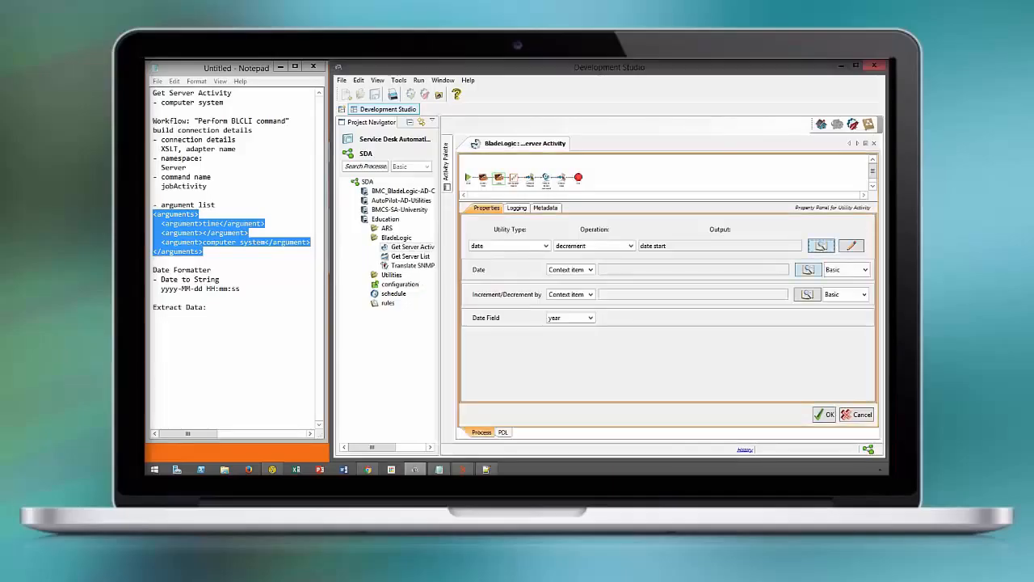
# Set the Date operand to the epoch context item
pyautogui.click(808, 269)
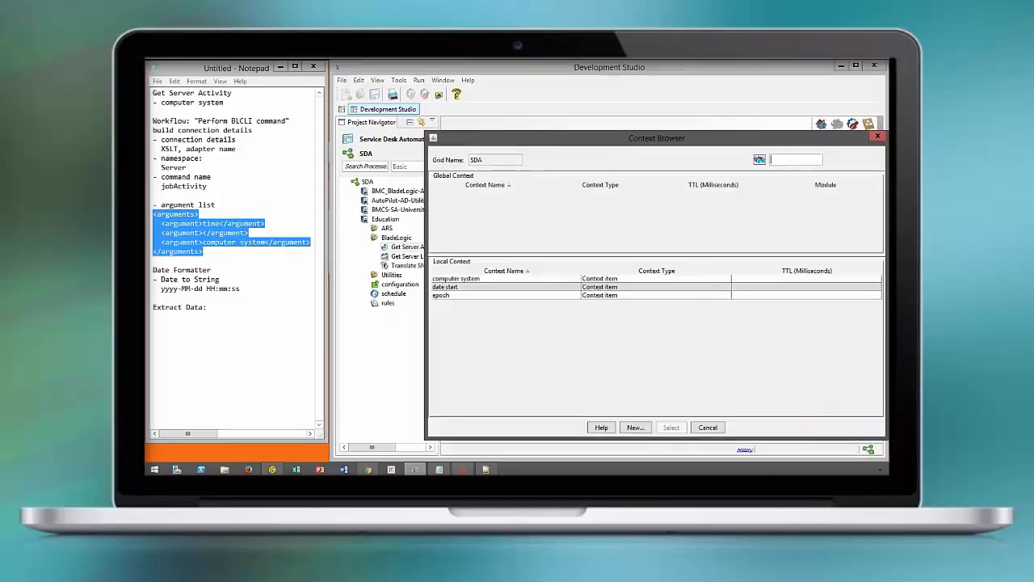
pyautogui.click(485, 295)
pyautogui.click(671, 427)
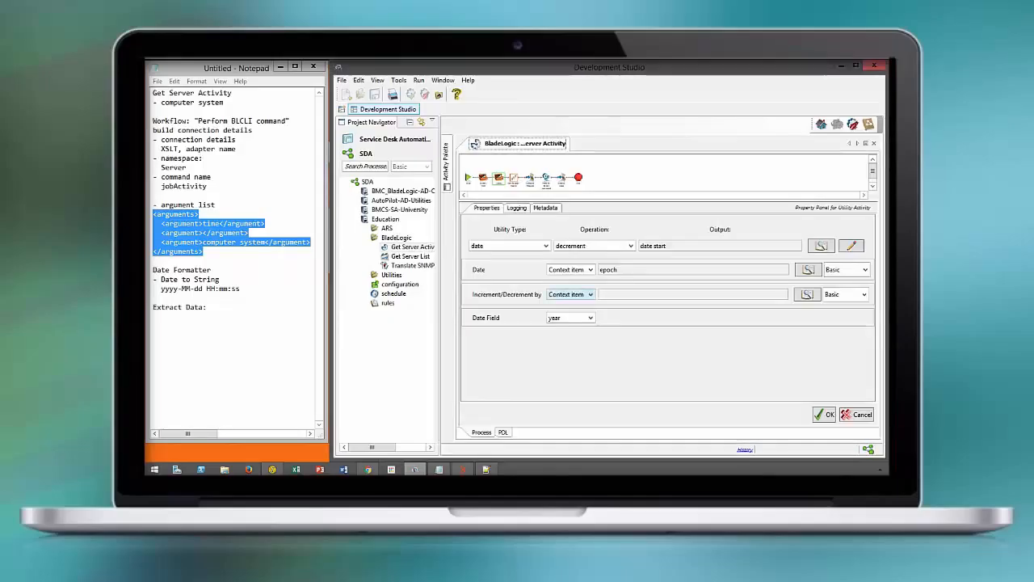
# Set the decrement to a numeric value of 4 with the hour date field, apply, and save the process
pyautogui.click(578, 294)
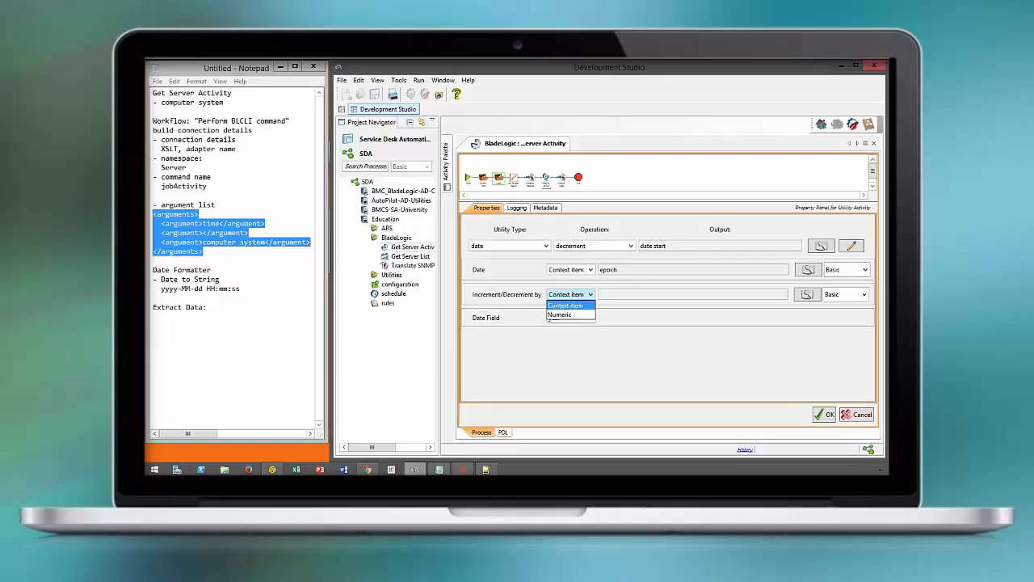
pyautogui.click(559, 315)
pyautogui.click(619, 293)
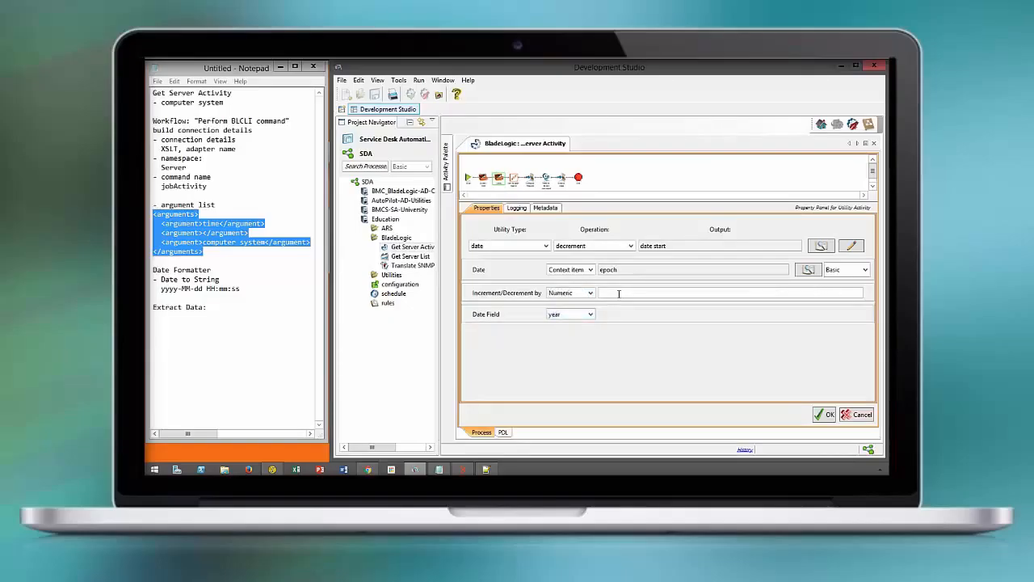
pyautogui.write('4')
pyautogui.click(570, 314)
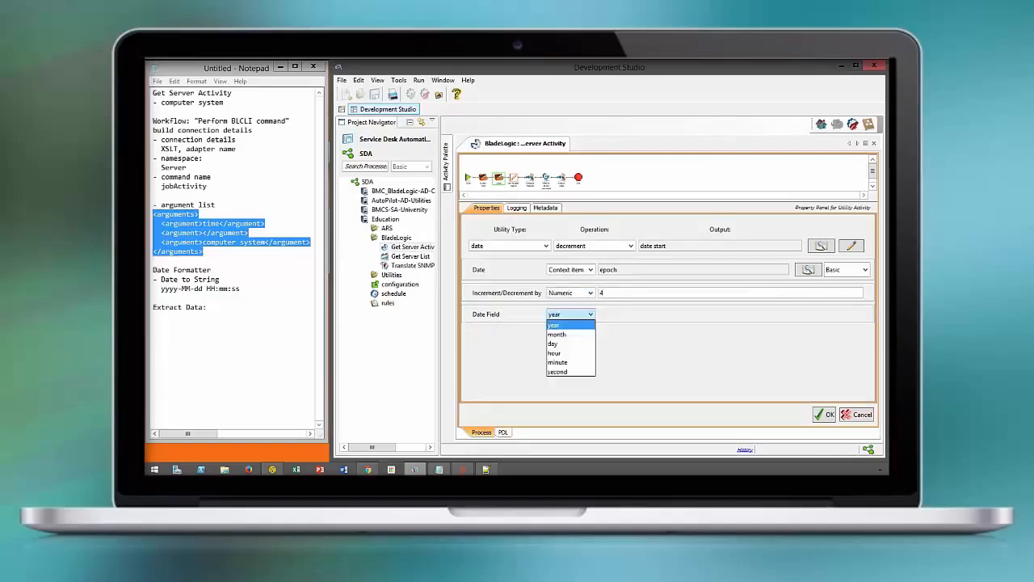
pyautogui.click(556, 353)
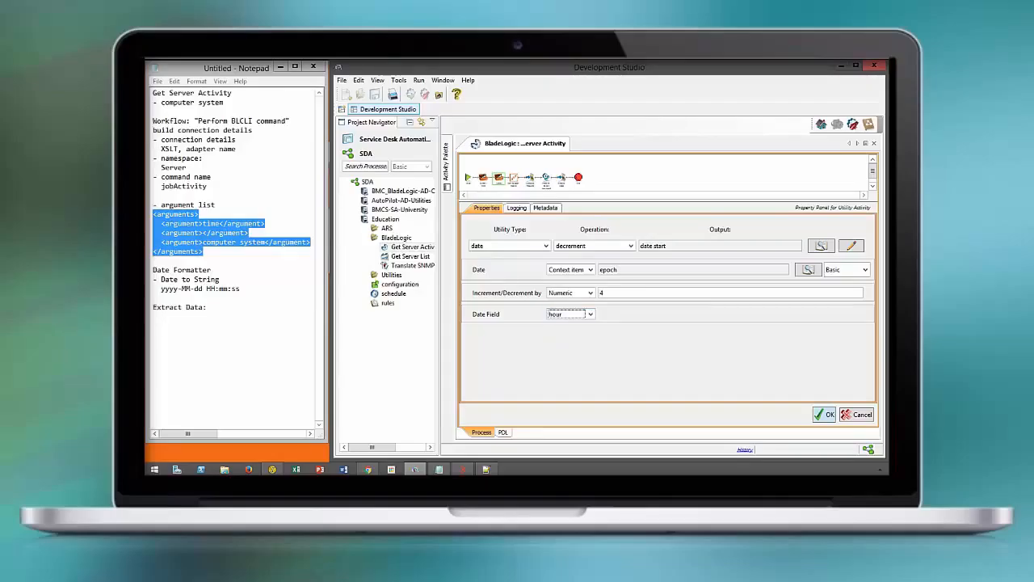
pyautogui.click(824, 414)
pyautogui.click(759, 339)
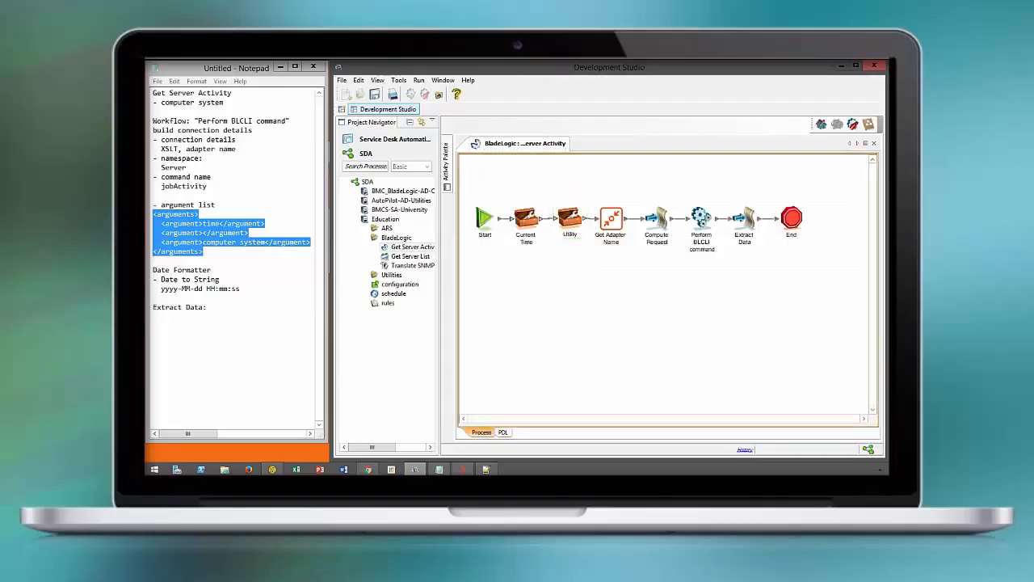
pyautogui.click(375, 95)
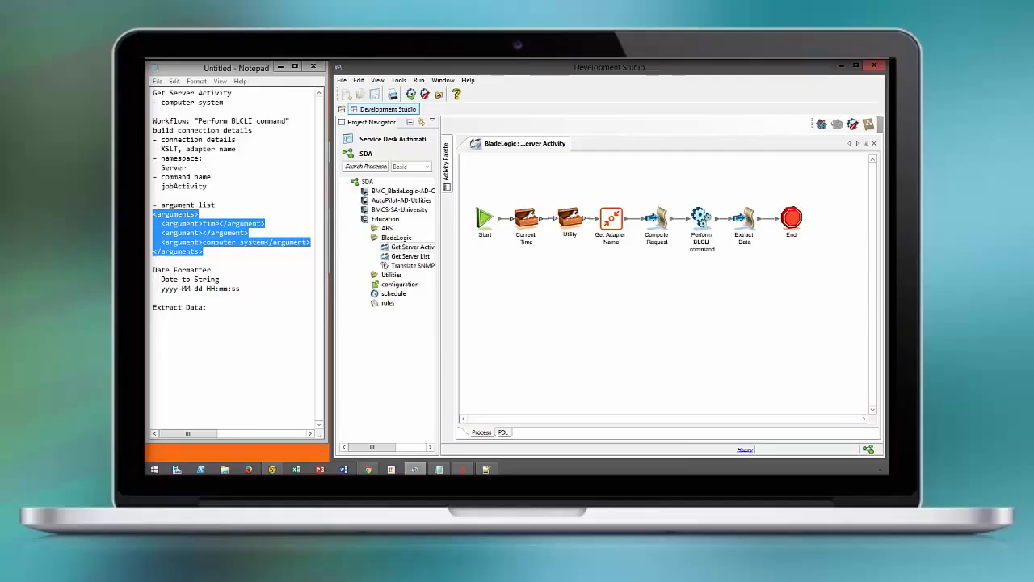
# In Compute Request, add a basic transform on the date start input using the Date Formatter function
pyautogui.click(656, 218)
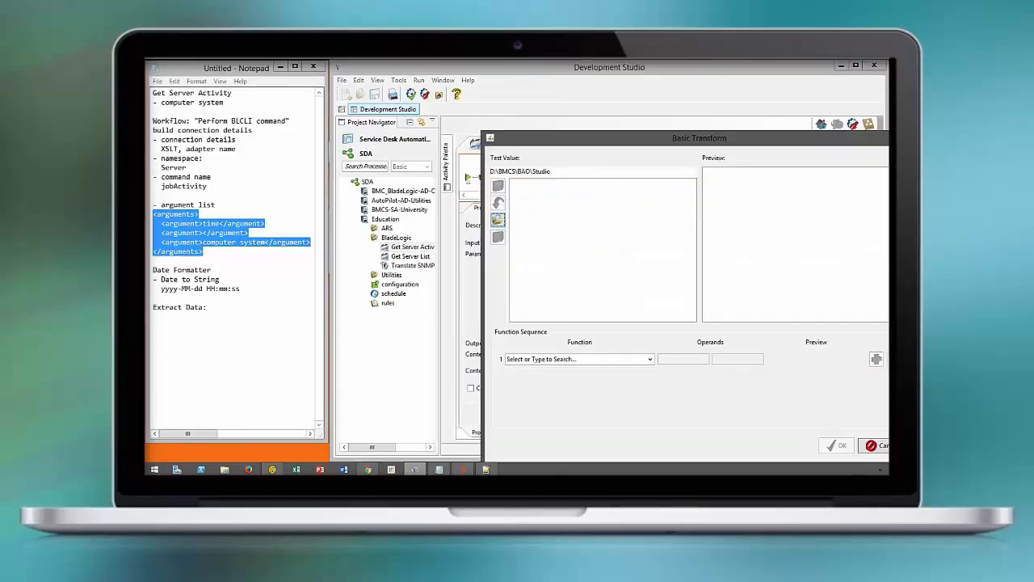
pyautogui.moveTo(607, 141); pyautogui.dragTo(474, 97)
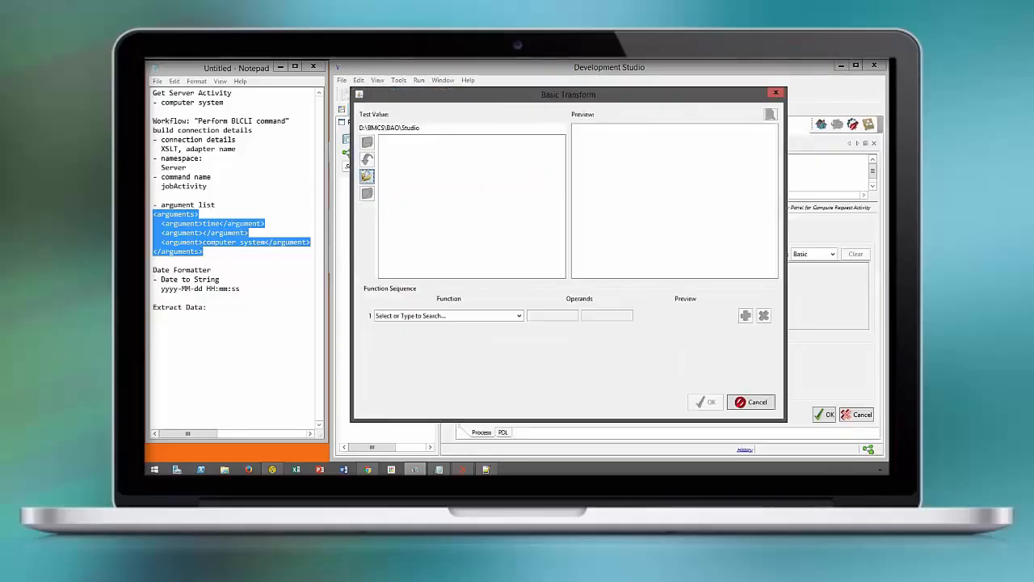
pyautogui.click(215, 288)
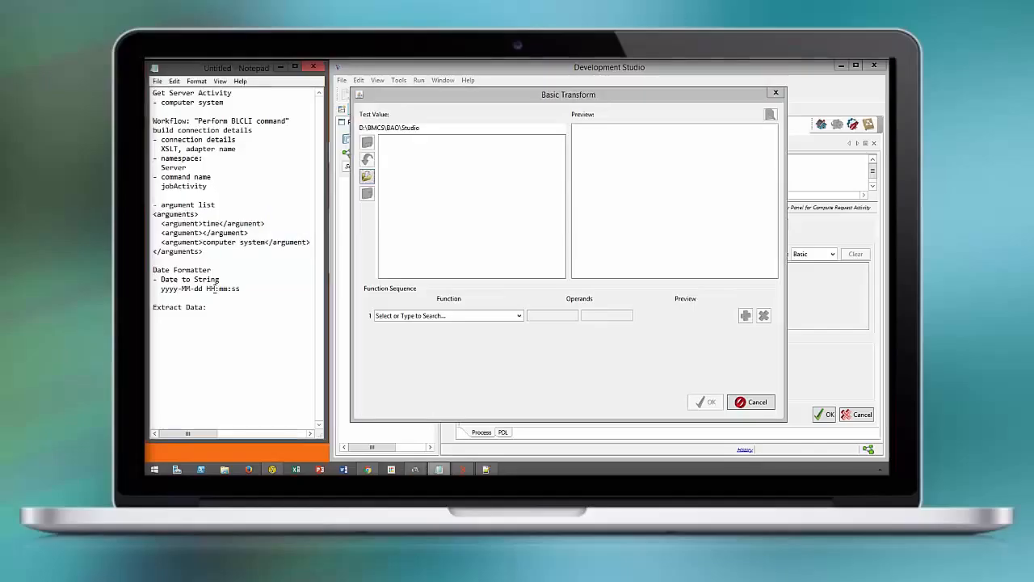
pyautogui.moveTo(241, 288); pyautogui.dragTo(161, 288)
pyautogui.hotkey('ctrl', 'c')
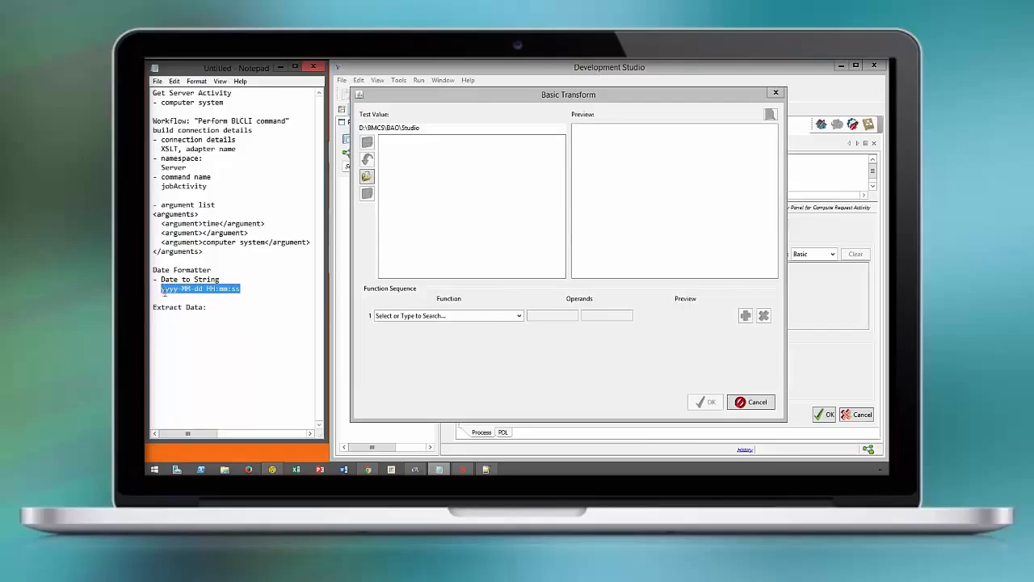
pyautogui.click(519, 316)
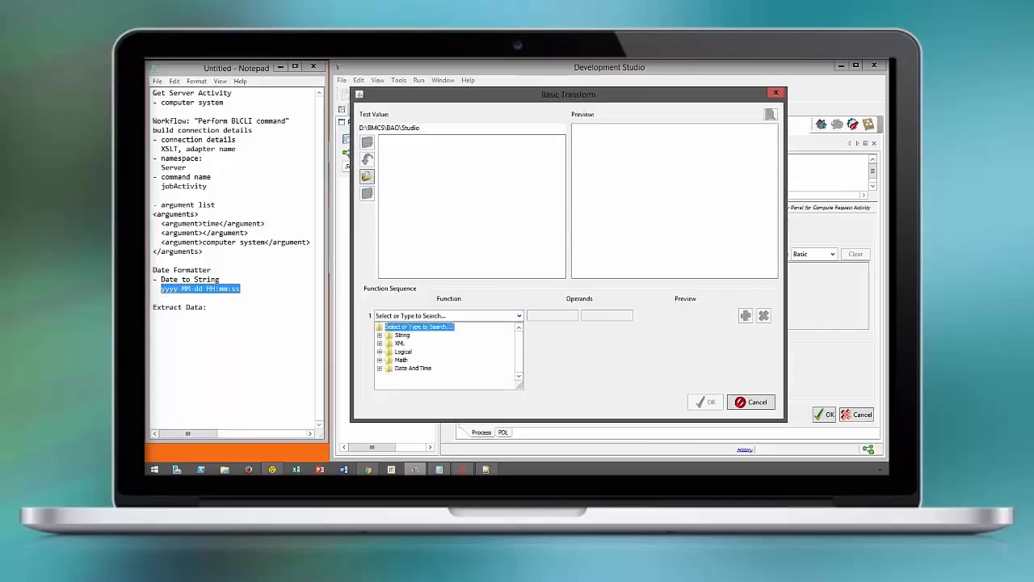
pyautogui.click(380, 368)
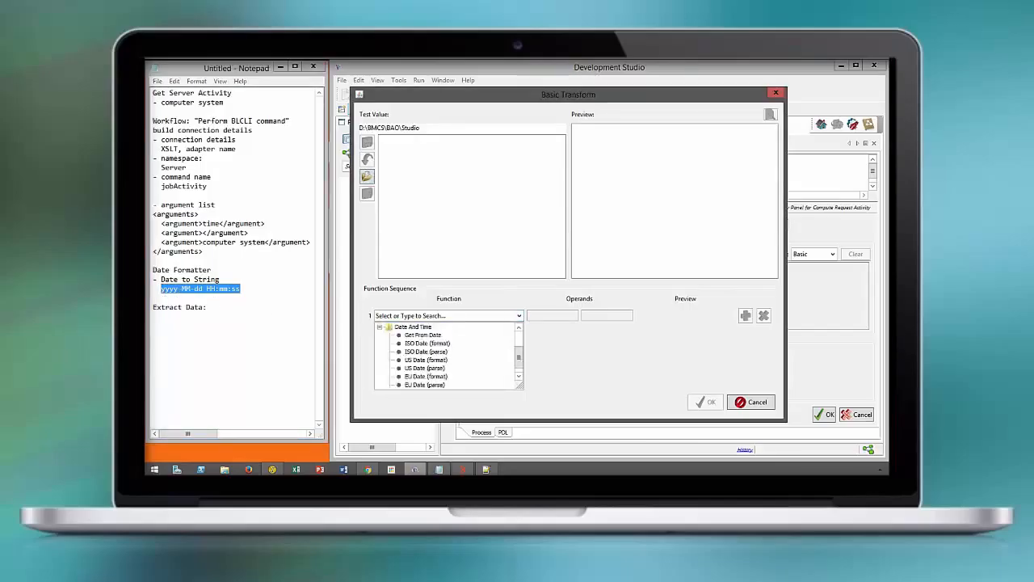
pyautogui.moveTo(519, 357); pyautogui.dragTo(519, 360)
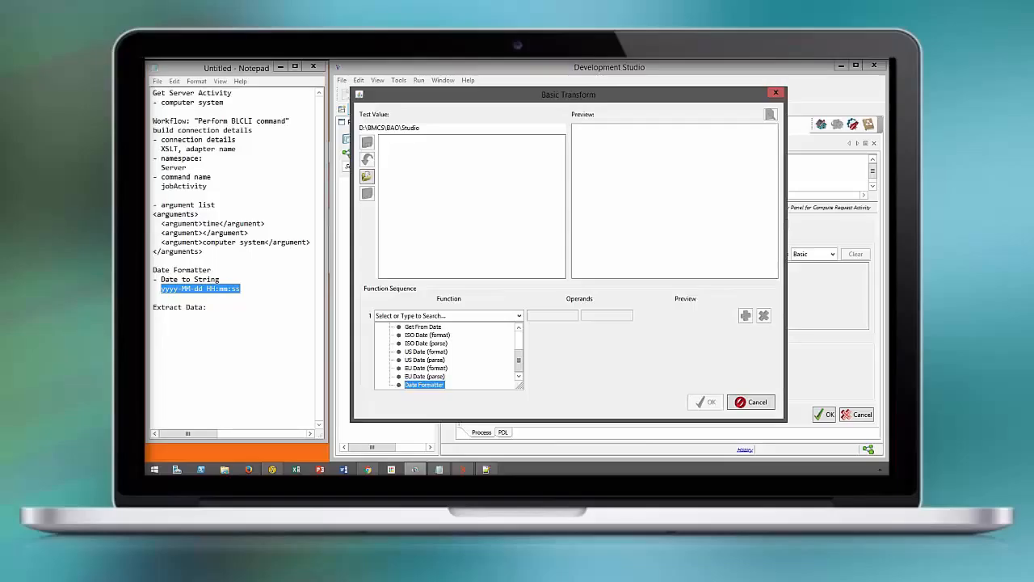
pyautogui.click(424, 384)
# Set the Date Formatter operand to Date to String with format yyyy-MM-dd HH:mm:ss and apply the transform
pyautogui.click(592, 316)
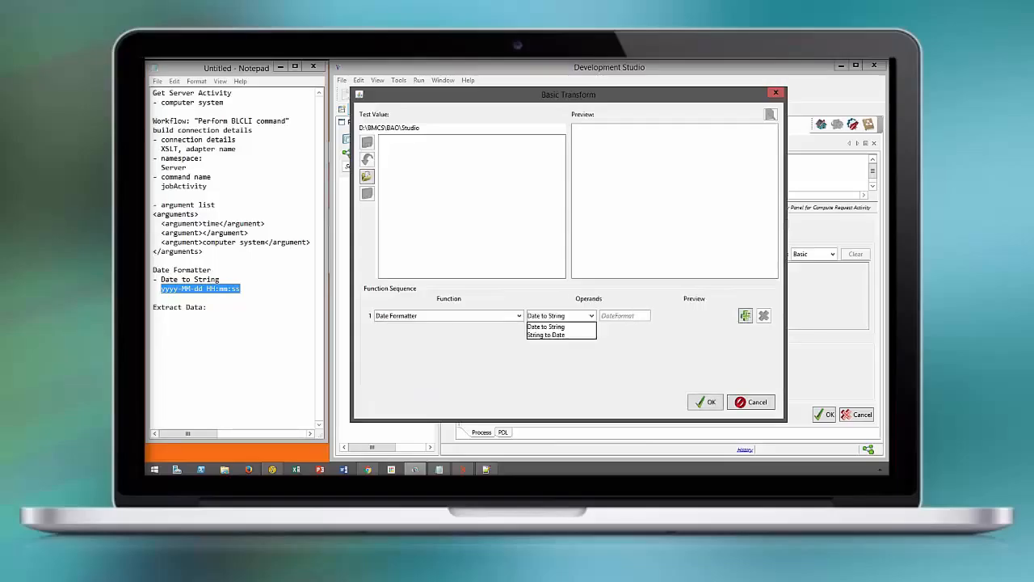
pyautogui.click(546, 326)
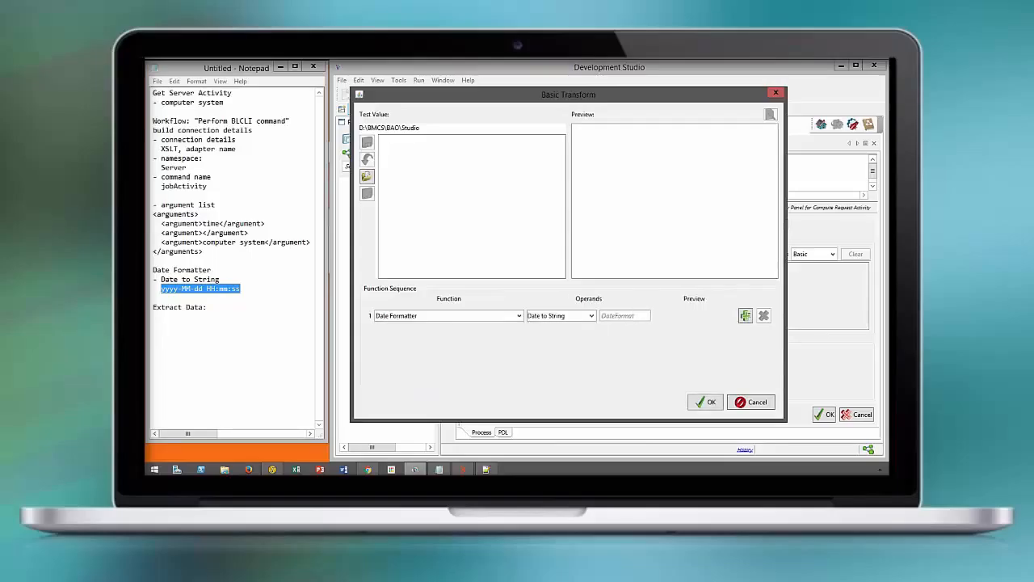
pyautogui.click(612, 316)
pyautogui.hotkey('ctrl', 'v')
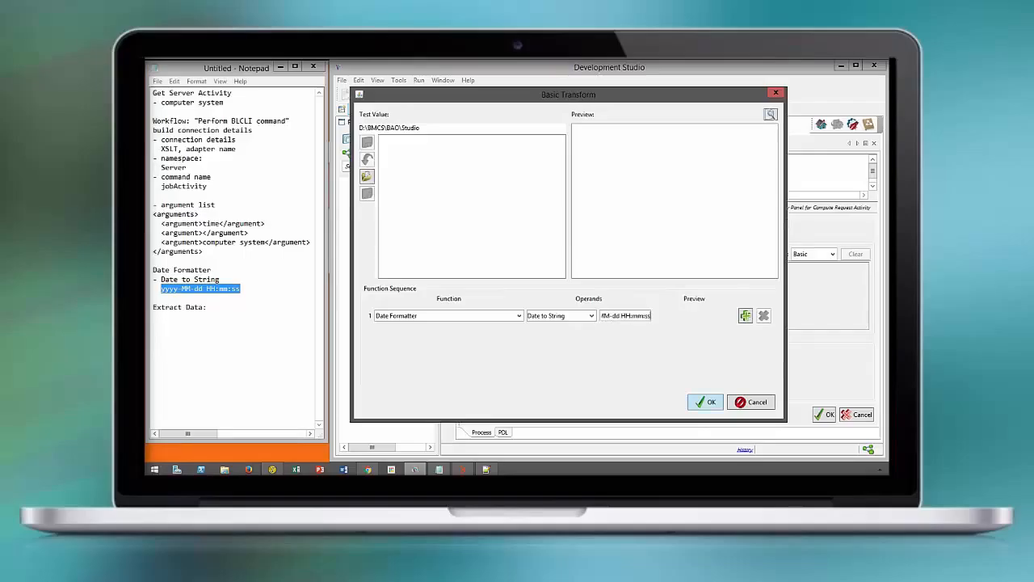
pyautogui.press('Return')
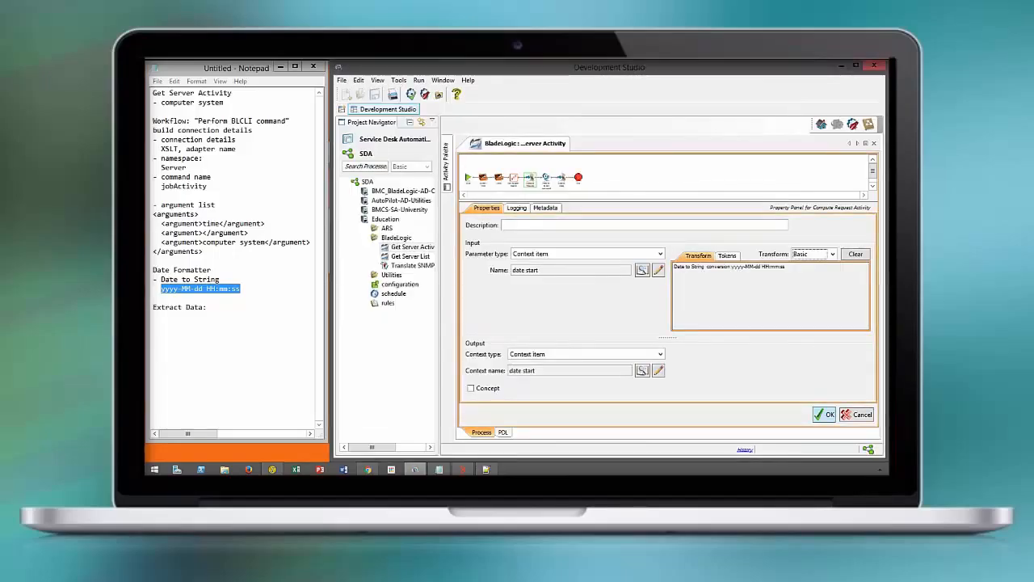
pyautogui.click(824, 414)
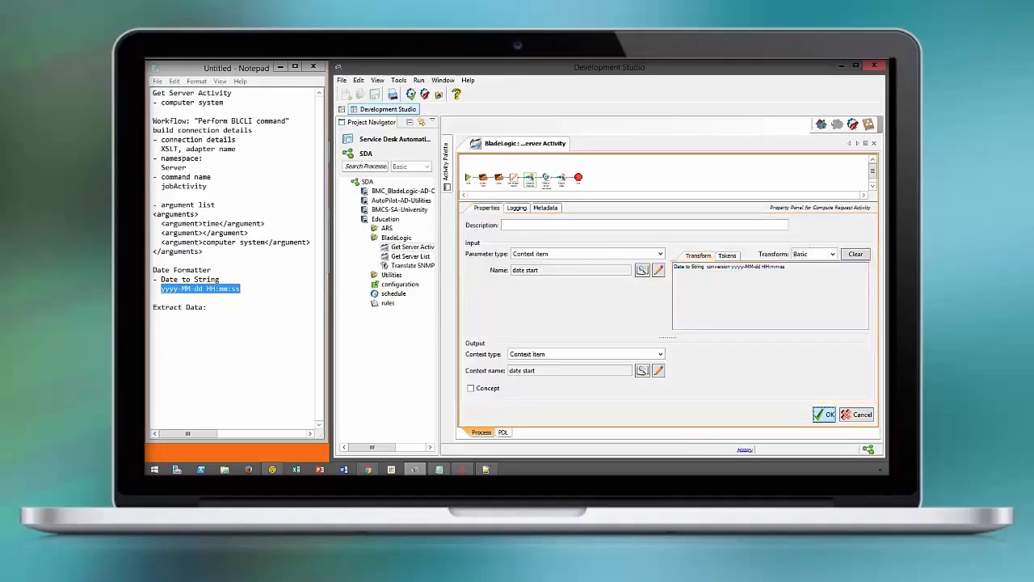
# Move the date start entry above argument list, replace the time argument with the date start context item, and save
pyautogui.click(719, 323)
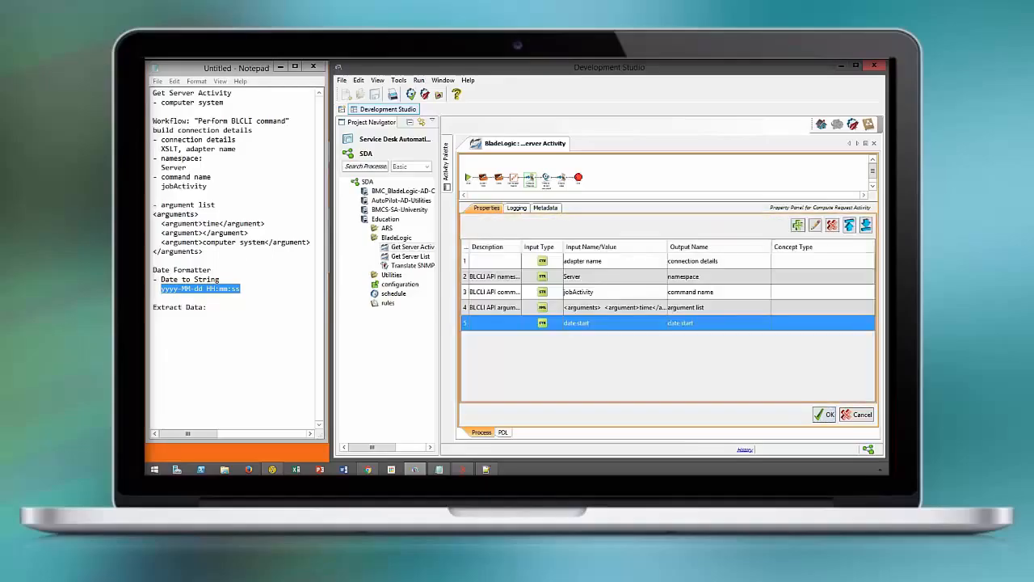
pyautogui.click(849, 225)
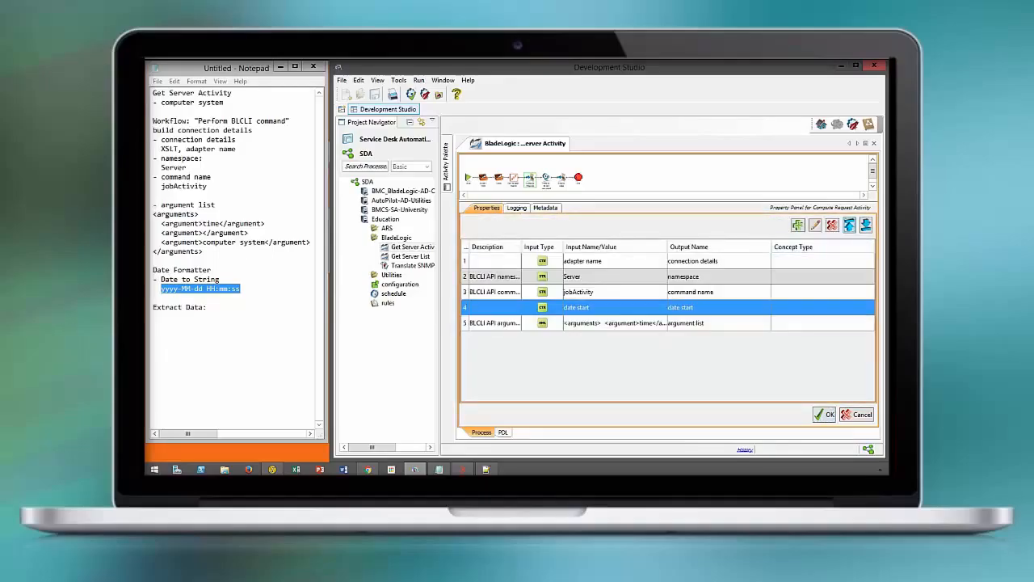
pyautogui.doubleClick(703, 323)
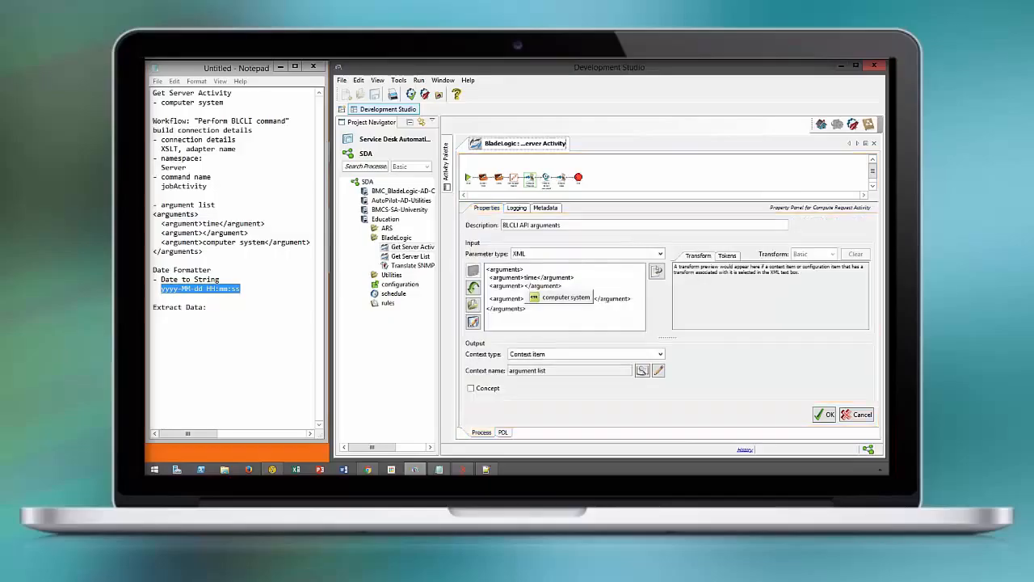
pyautogui.doubleClick(532, 278)
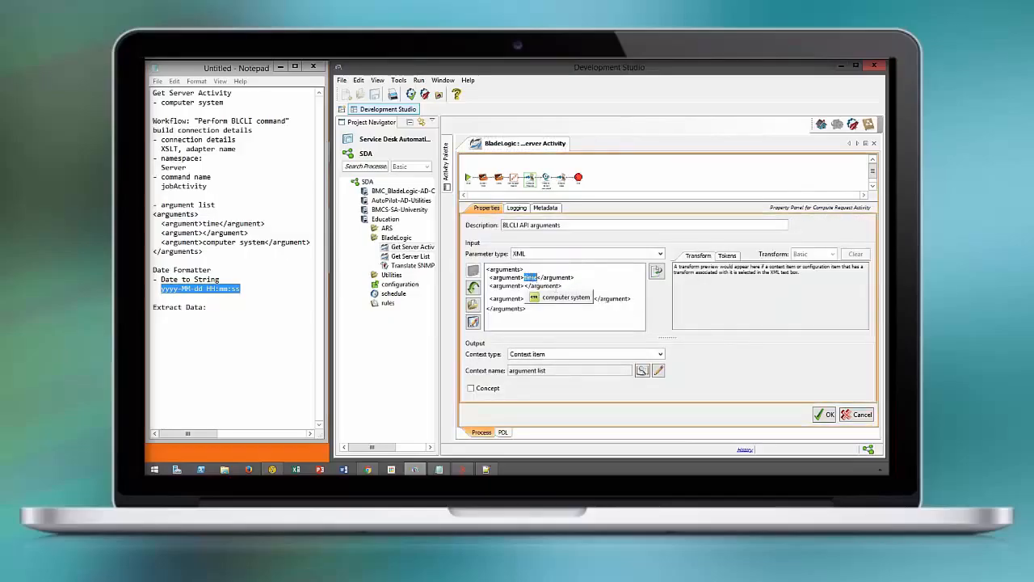
pyautogui.rightClick(528, 278)
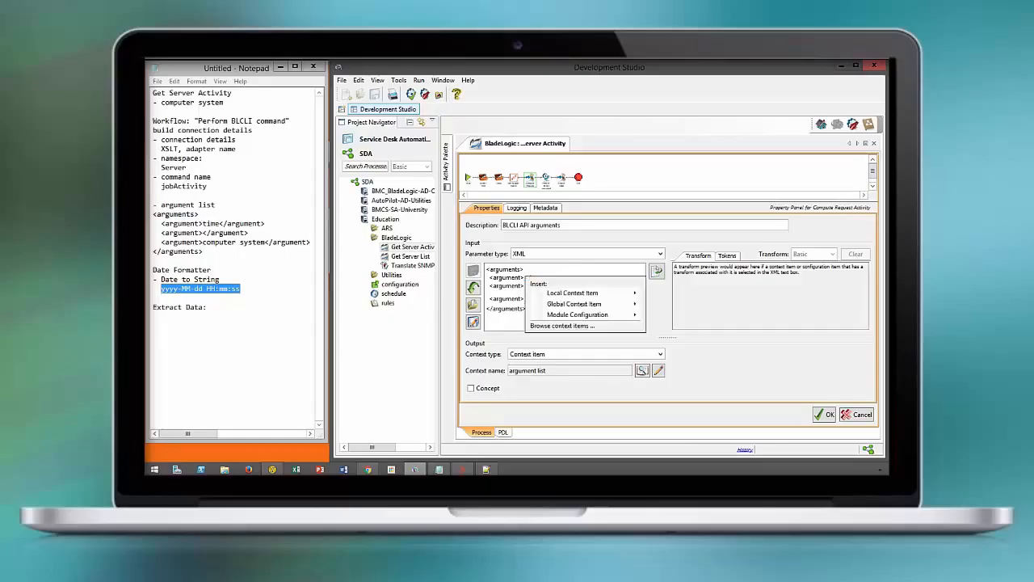
pyautogui.moveTo(573, 293)
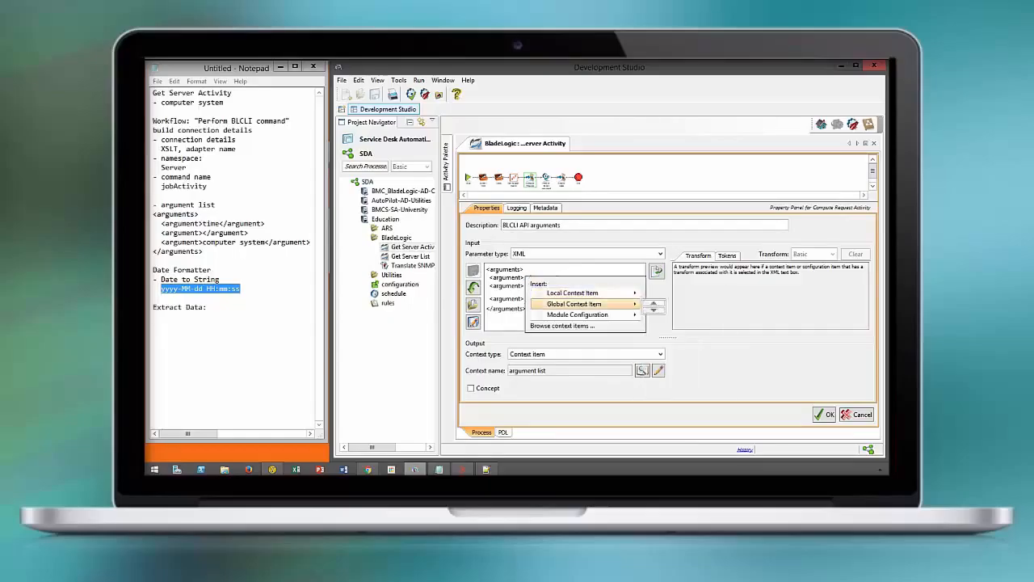
pyautogui.click(671, 359)
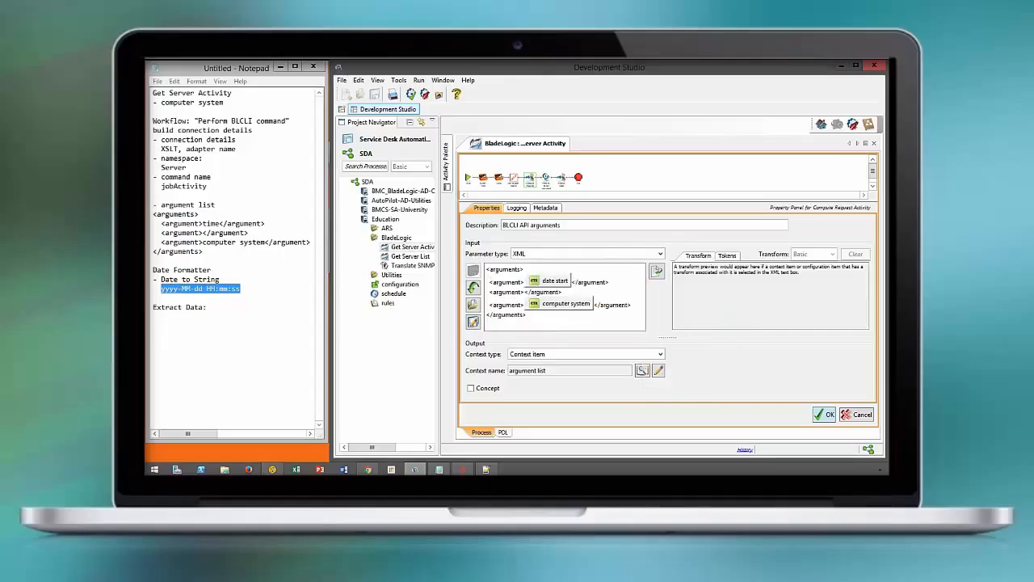
pyautogui.click(824, 414)
pyautogui.click(824, 414)
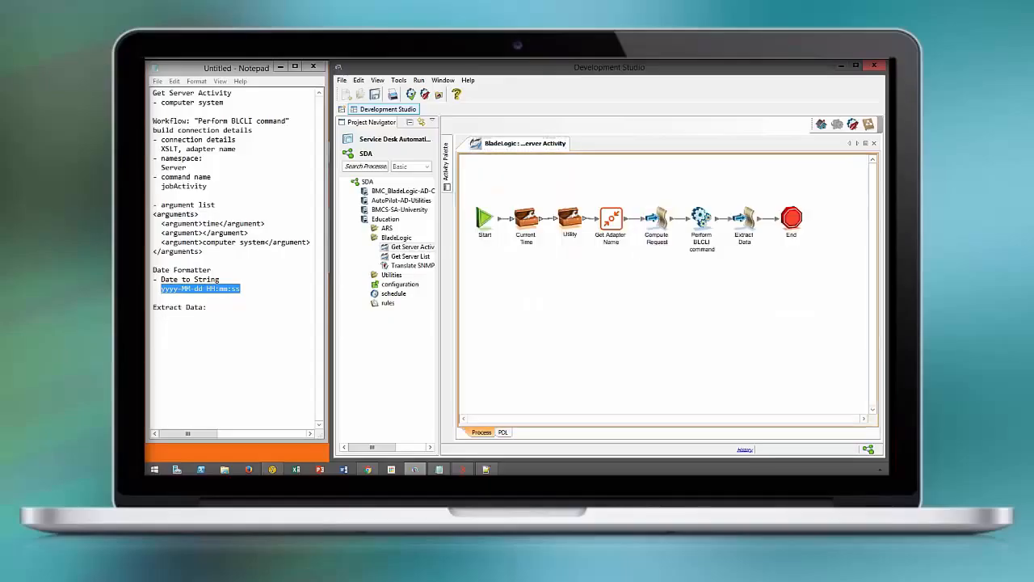
pyautogui.click(375, 95)
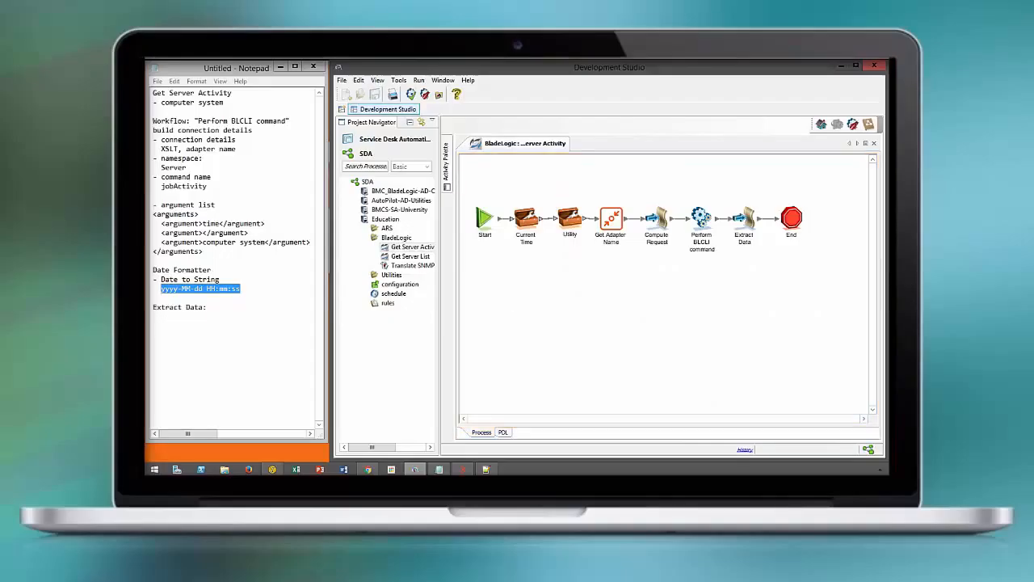
# Open the Extract Data activity's script lines input and clear its existing transform
pyautogui.doubleClick(744, 218)
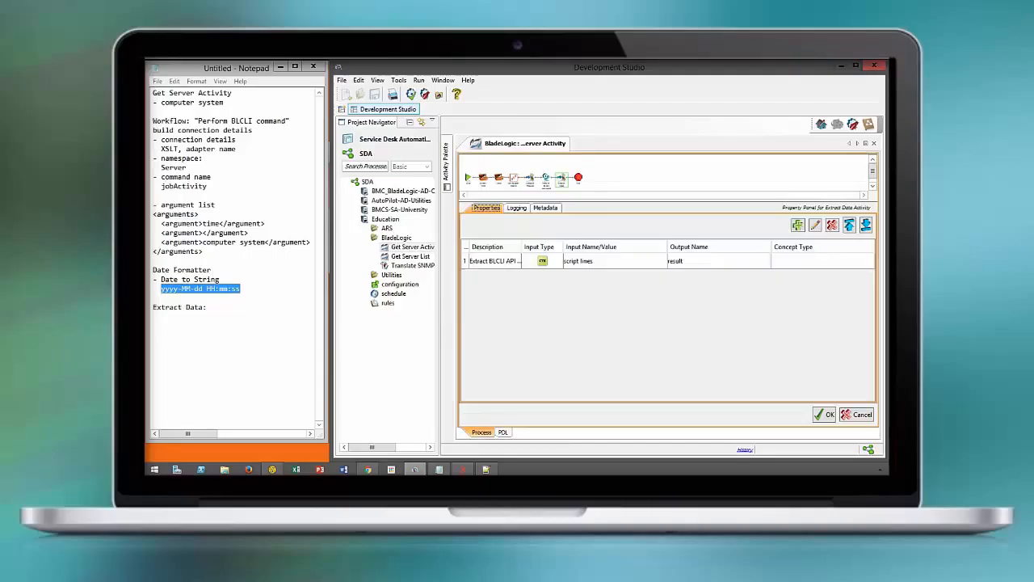
pyautogui.doubleClick(718, 261)
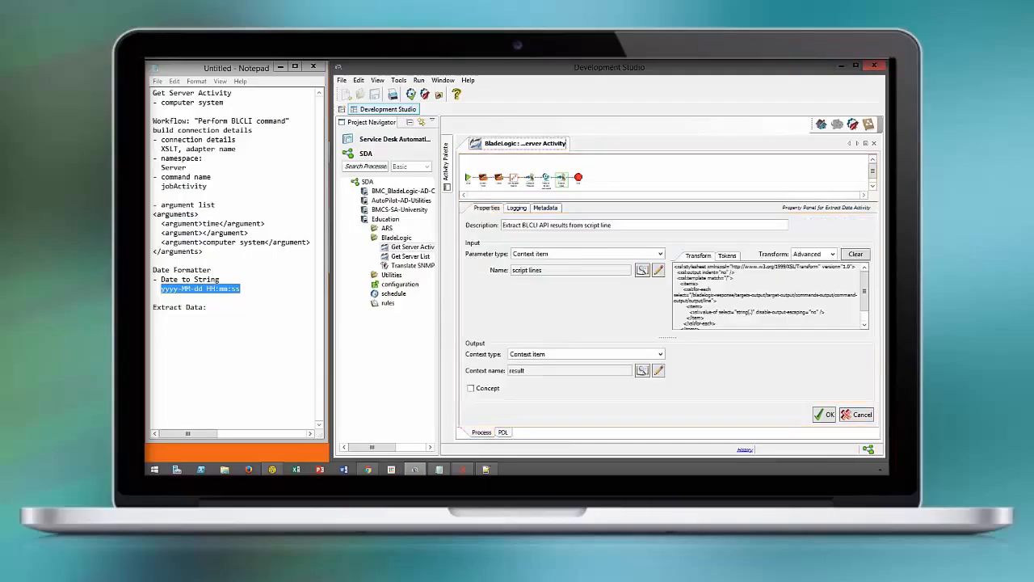
pyautogui.click(856, 254)
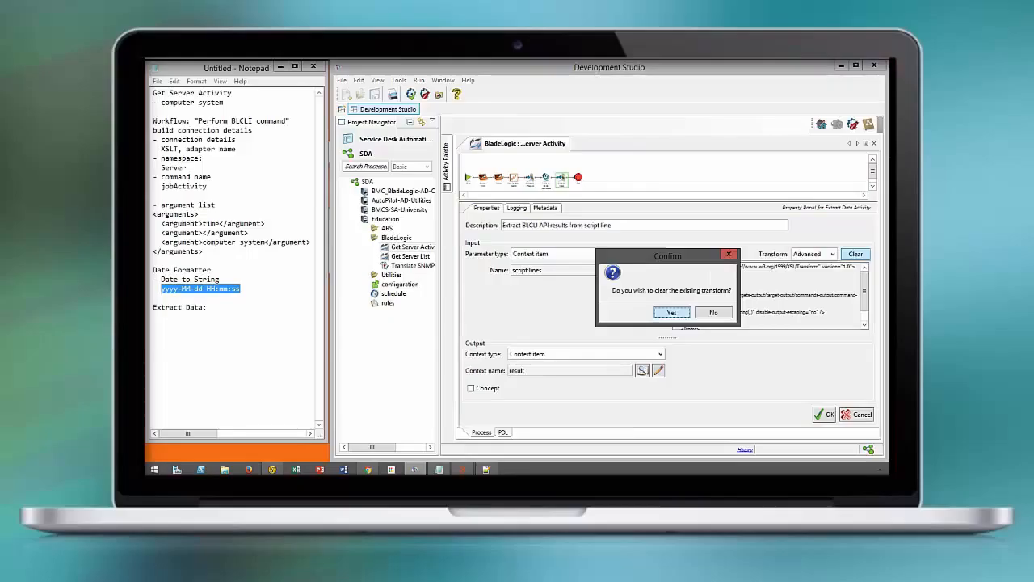
pyautogui.click(672, 312)
# Start an Advanced transform for the script lines input using an XSLT Transformation
pyautogui.click(830, 254)
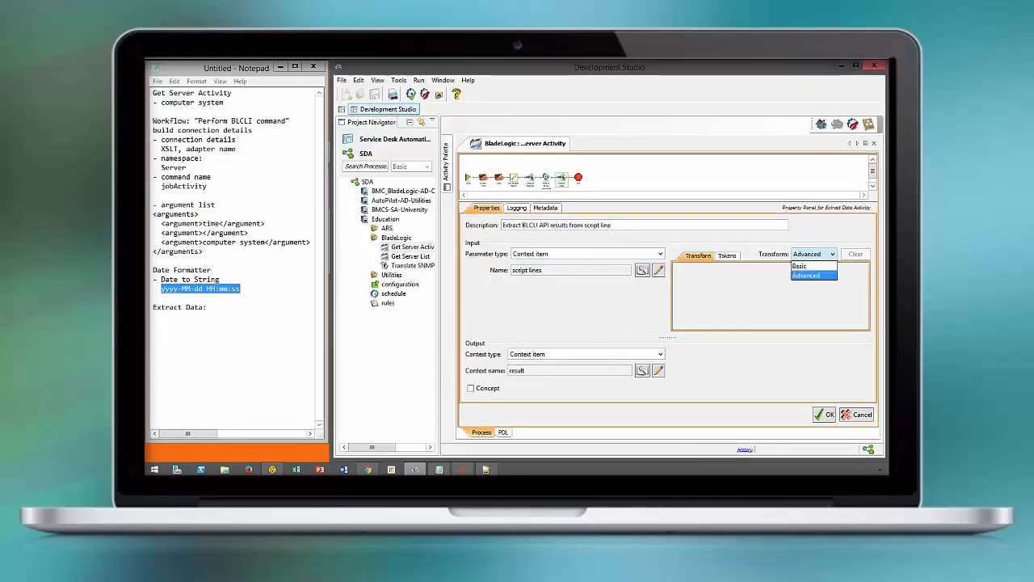
pyautogui.click(806, 275)
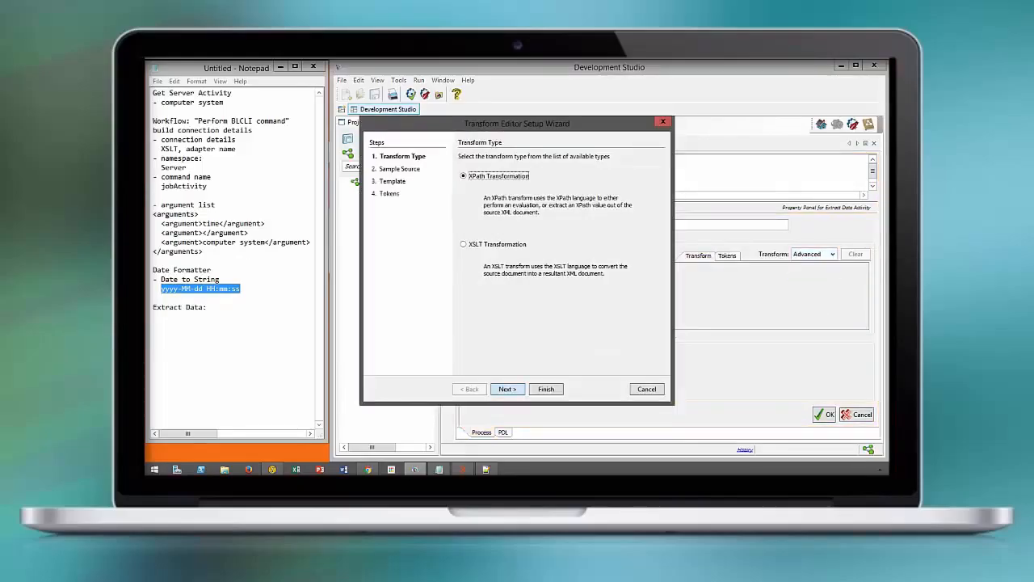
pyautogui.click(497, 244)
pyautogui.click(508, 389)
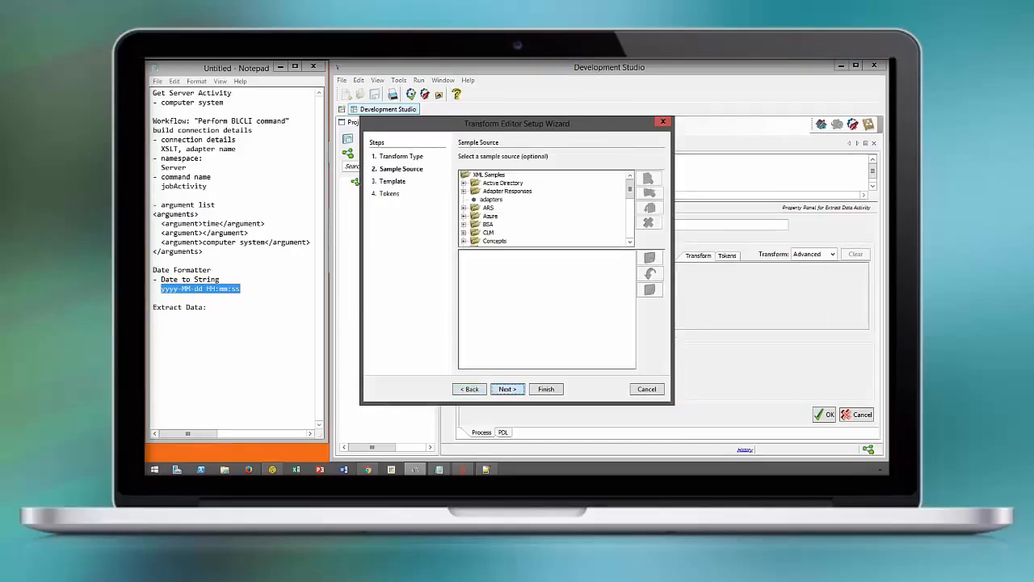
# Choose the BSA Job List - RAW sample as the transform's sample source and continue
pyautogui.click(464, 225)
pyautogui.click(508, 233)
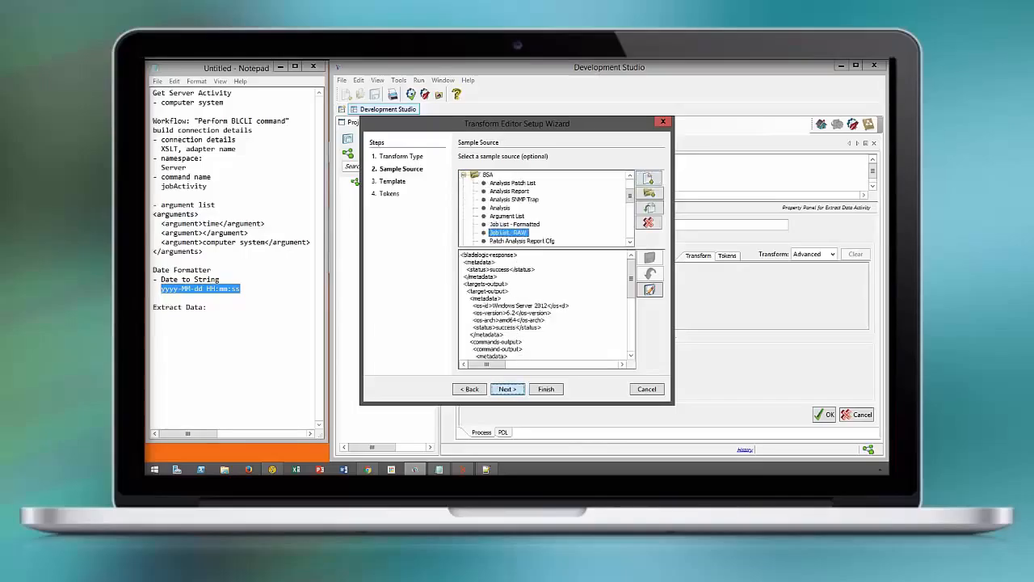
pyautogui.click(508, 389)
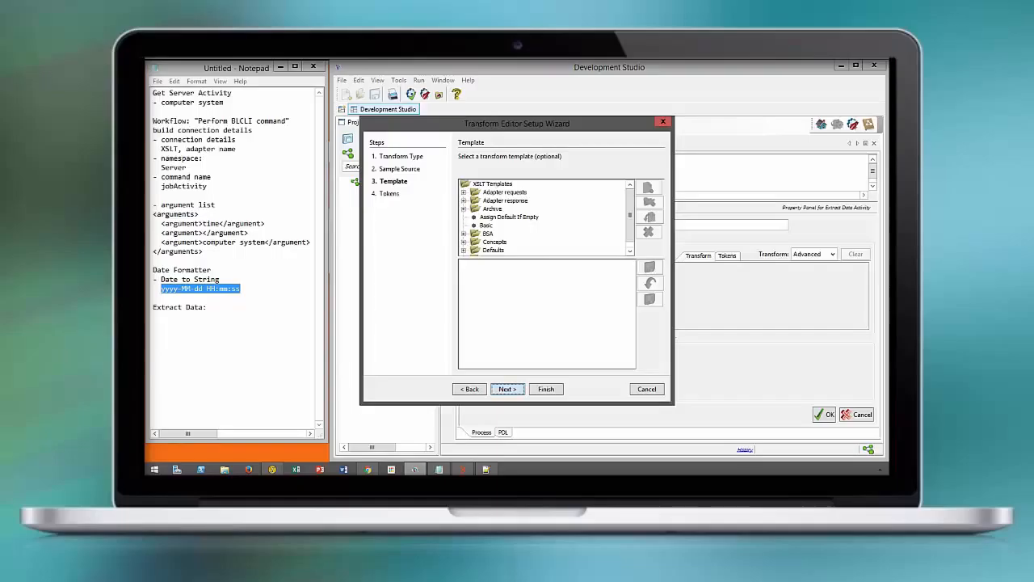
# Choose the BSA BLCLI Extract Job Details XSLT template for the transform and continue
pyautogui.click(464, 234)
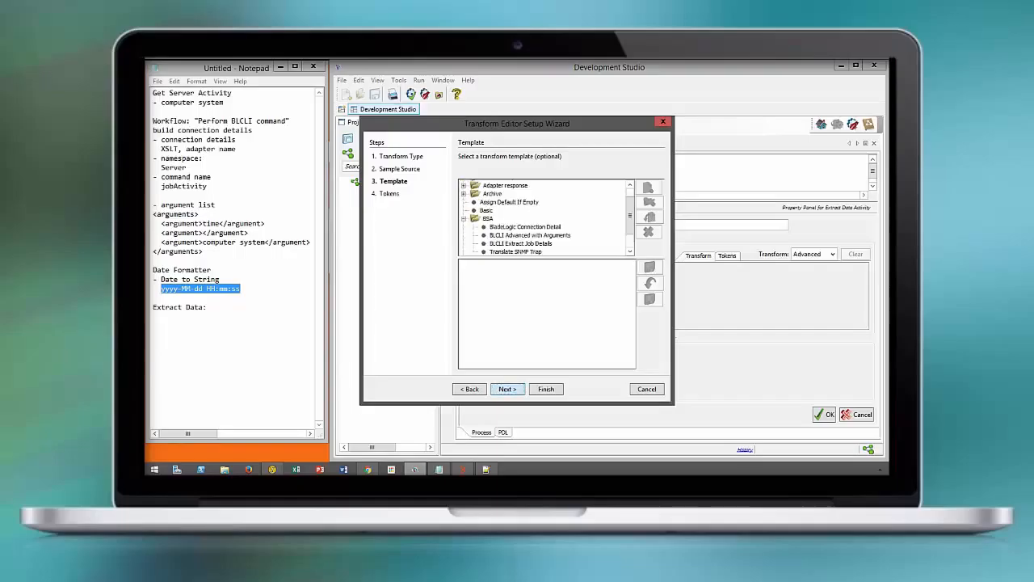
pyautogui.click(521, 243)
pyautogui.scroll(1, 521, 243)
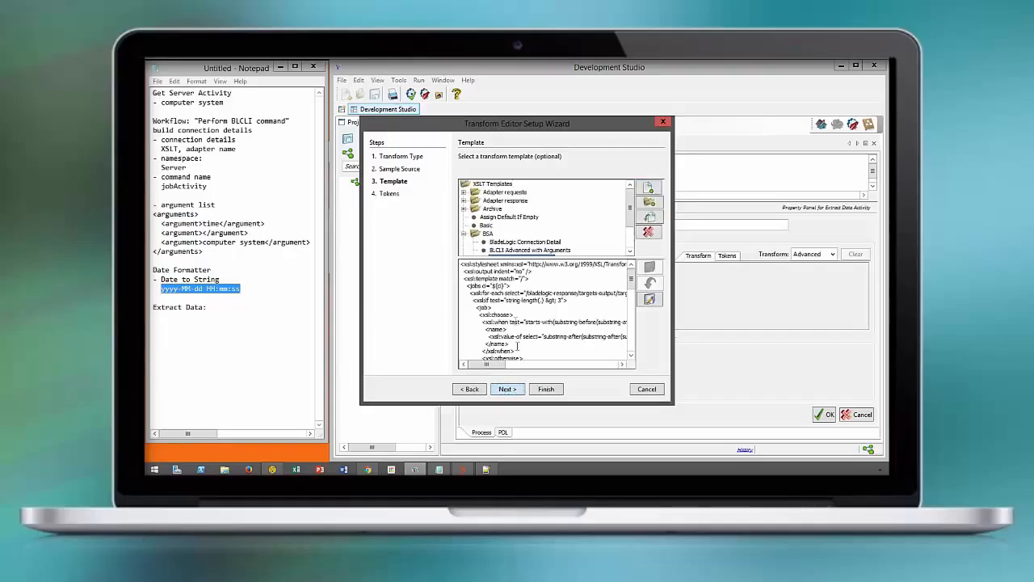
pyautogui.click(507, 389)
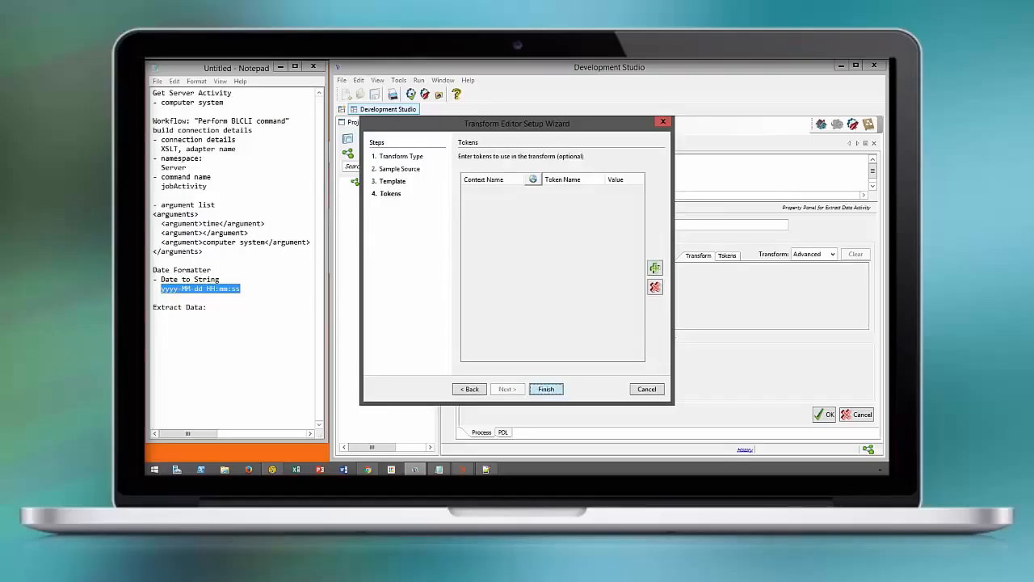
# Add a token mapping the computer system context item to token name computer system, then finish the wizard
pyautogui.click(654, 267)
pyautogui.click(532, 192)
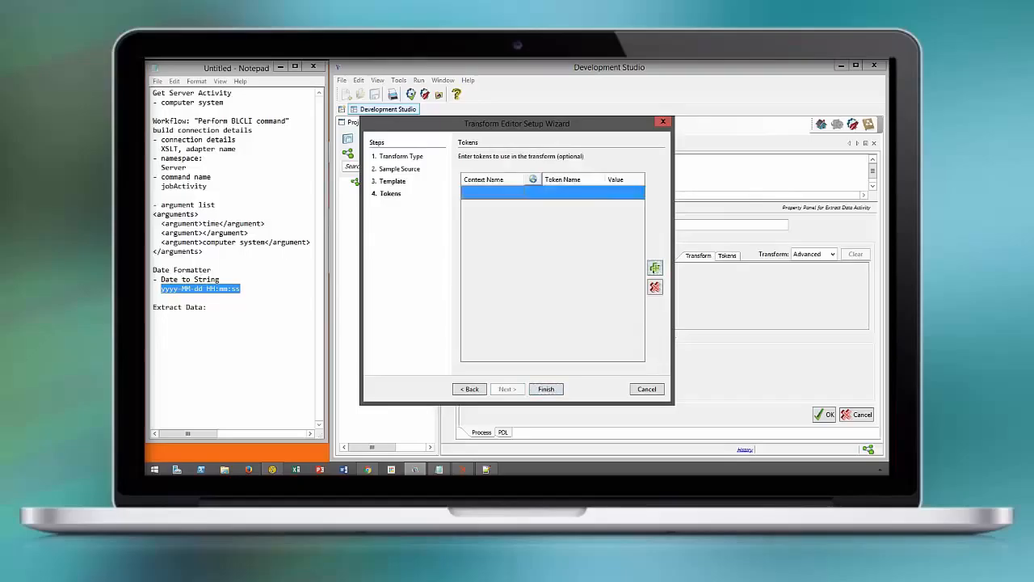
pyautogui.doubleClick(316, 278)
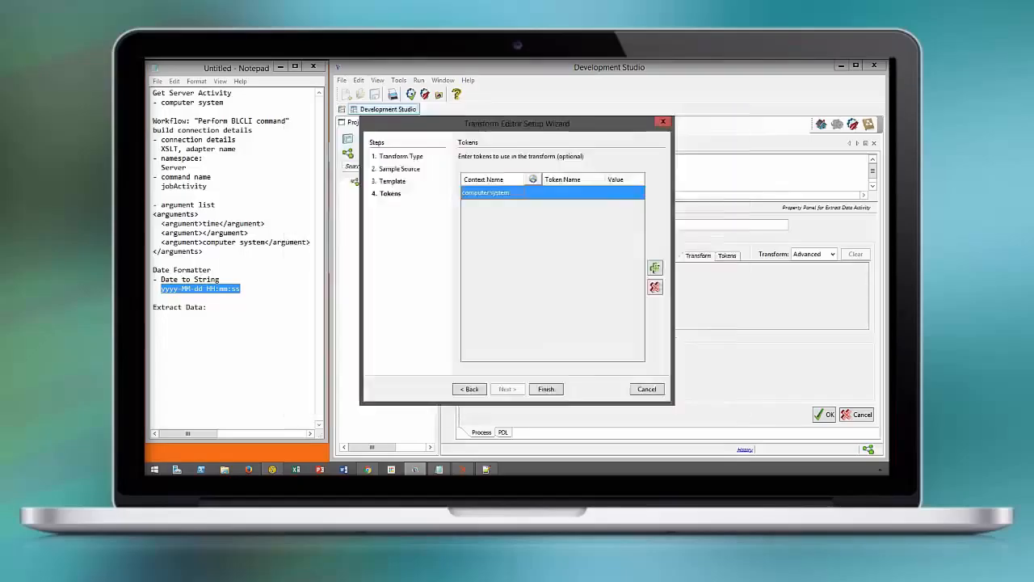
pyautogui.click(571, 191)
pyautogui.write('computer')
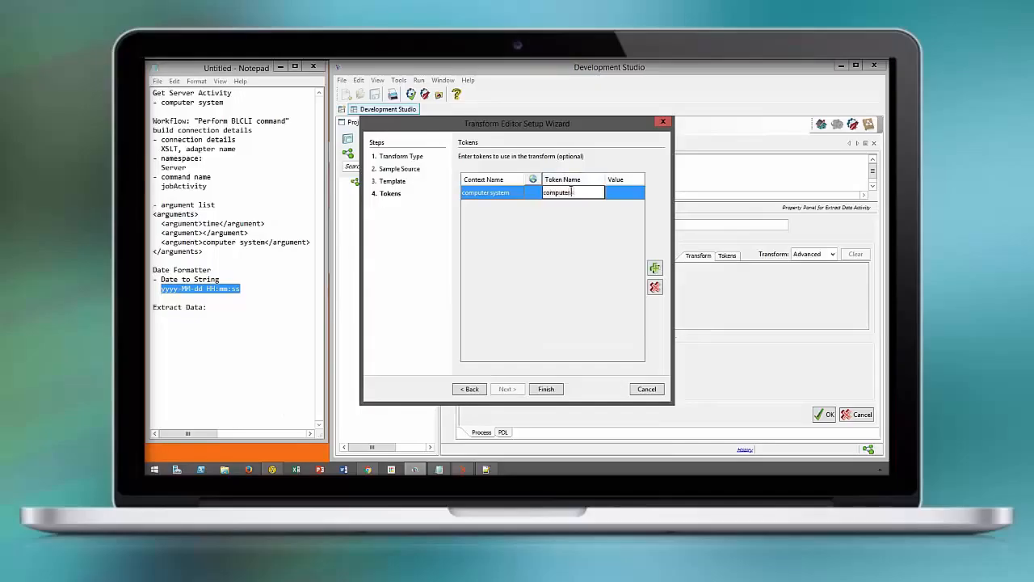
pyautogui.write(' system')
pyautogui.click(546, 389)
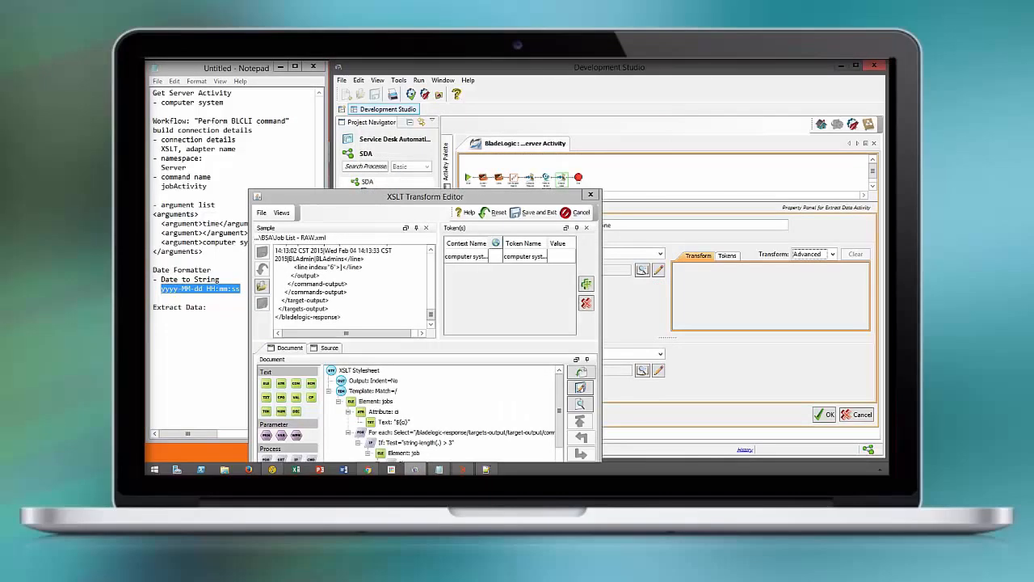
# Replace the jobs element's id attribute text with the computer system token and apply it
pyautogui.moveTo(437, 197); pyautogui.dragTo(413, 77)
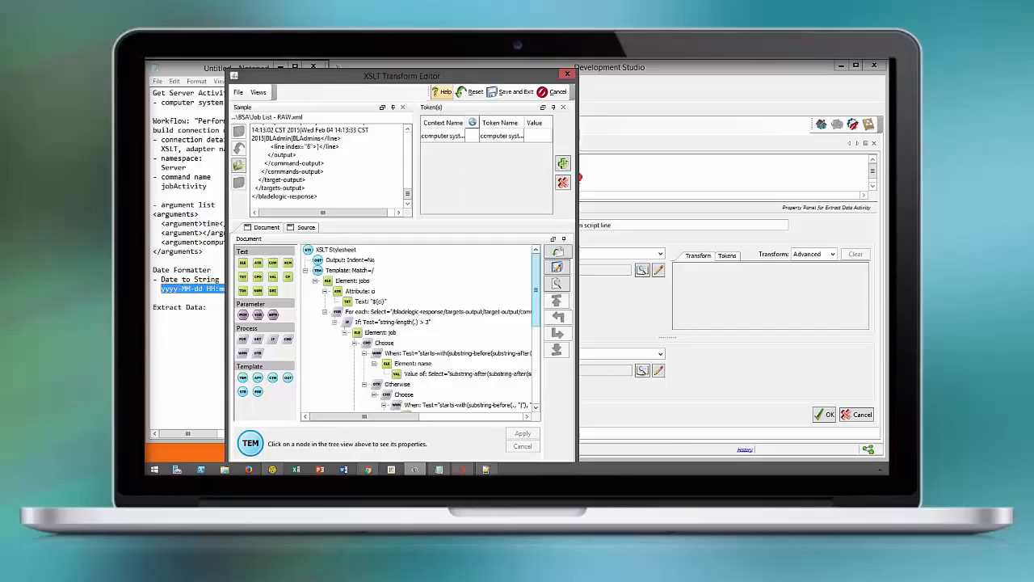
pyautogui.click(371, 302)
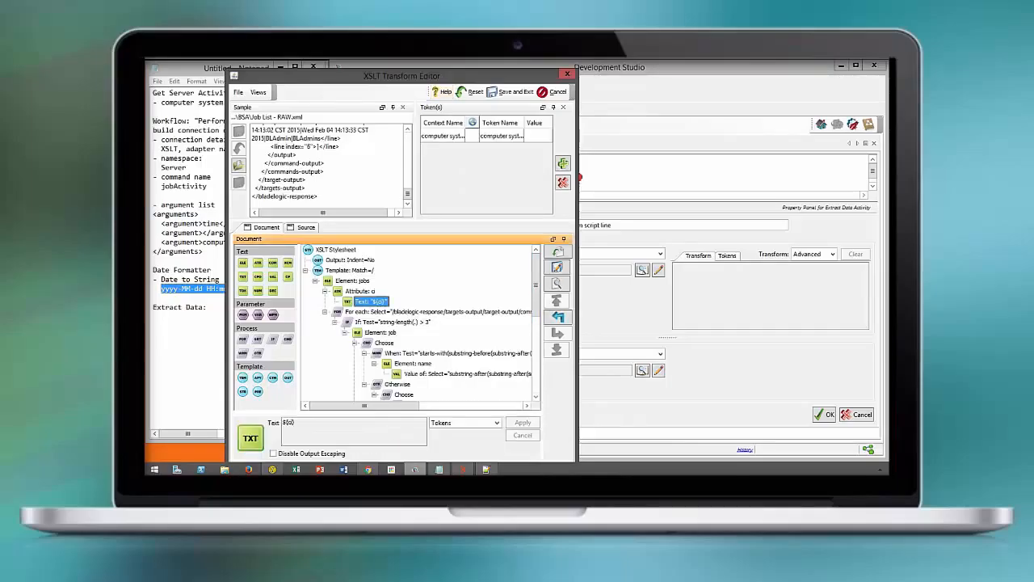
pyautogui.moveTo(307, 428); pyautogui.dragTo(269, 425)
pyautogui.press('BackSpace')
pyautogui.click(464, 423)
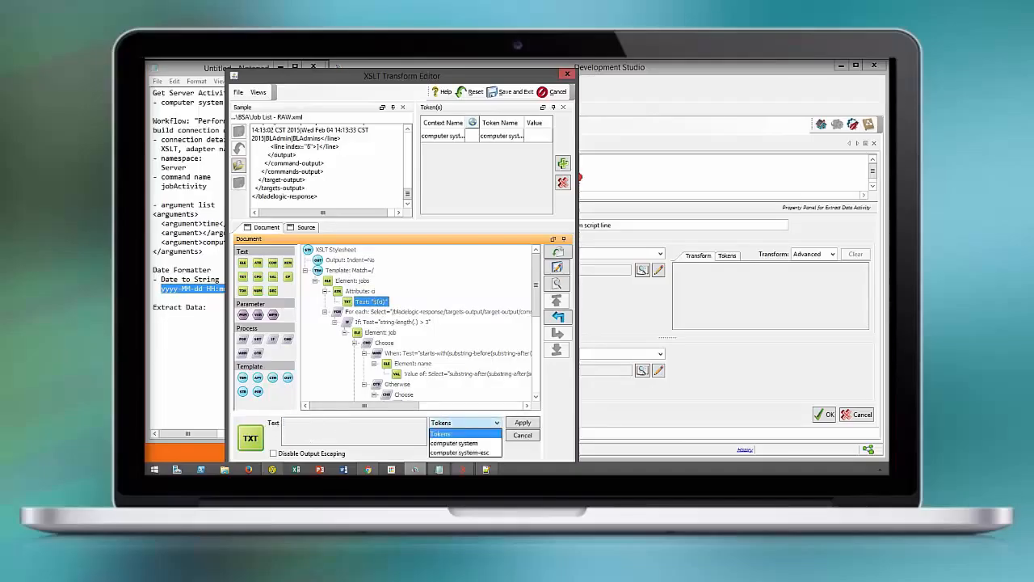
pyautogui.click(456, 434)
pyautogui.click(523, 422)
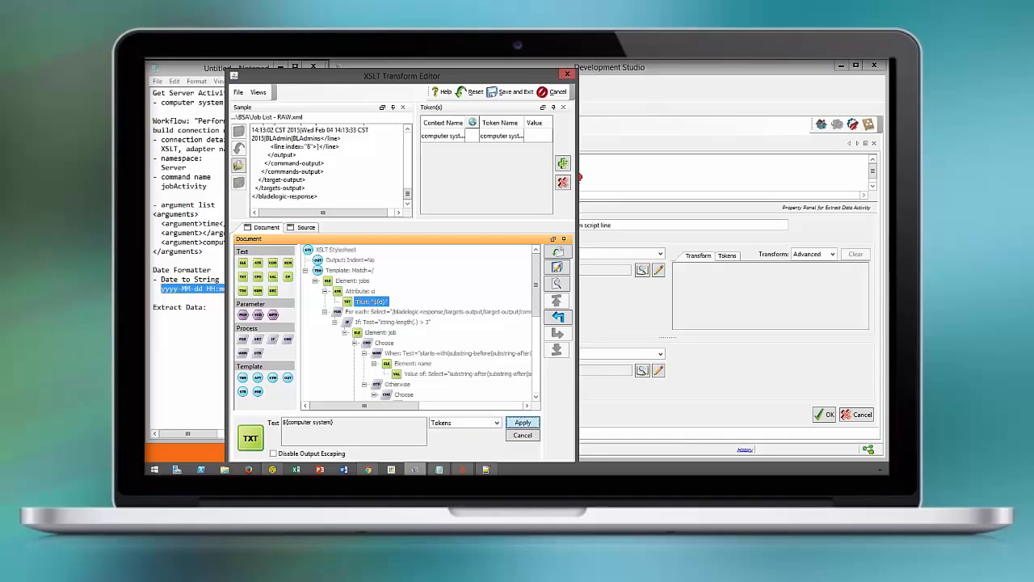
# Preview the transform output with server.domain.local as the computer system token's test value
pyautogui.click(555, 283)
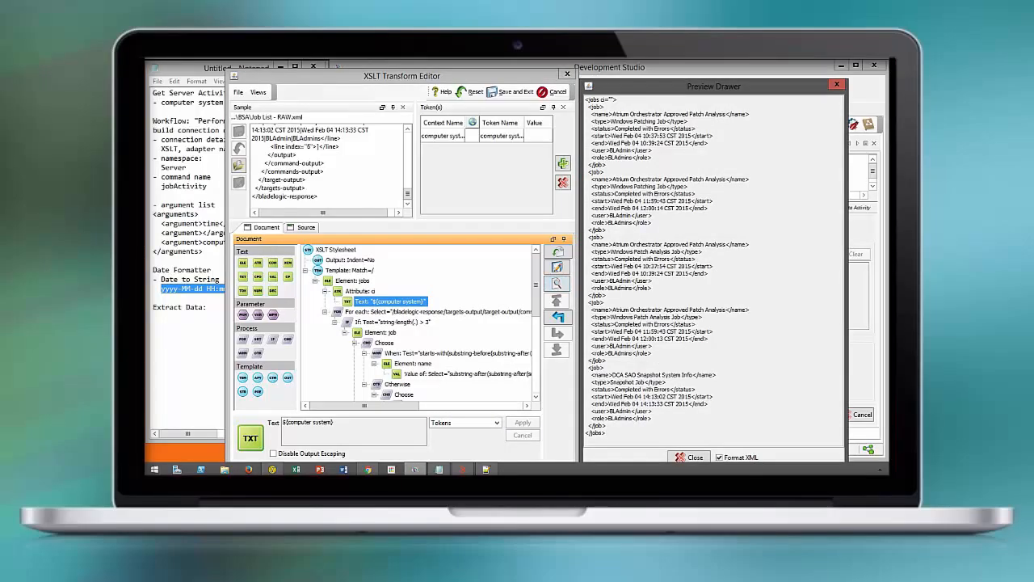
pyautogui.click(536, 138)
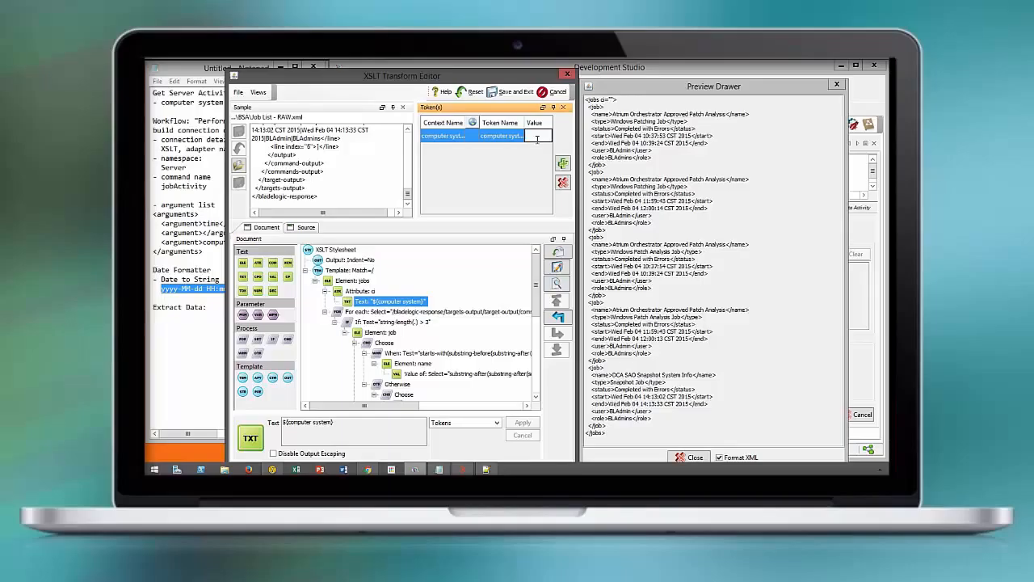
pyautogui.write('server.d...domain')
pyautogui.press('Return')
# Refresh the preview, save and exit the XSLT editor, and close the Extract Data activity's properties
pyautogui.click(557, 284)
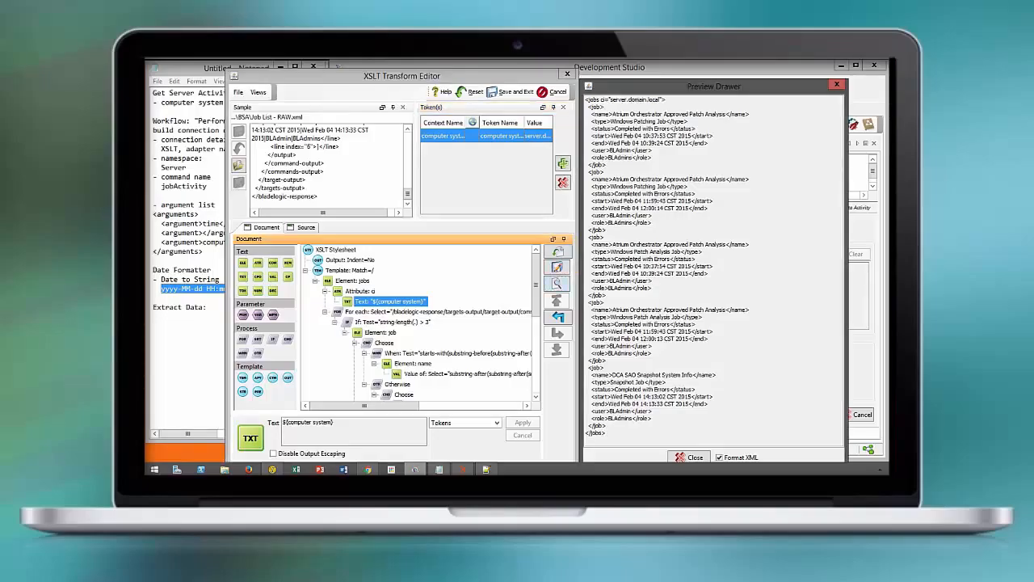
pyautogui.hotkey('ctrl', 'a')
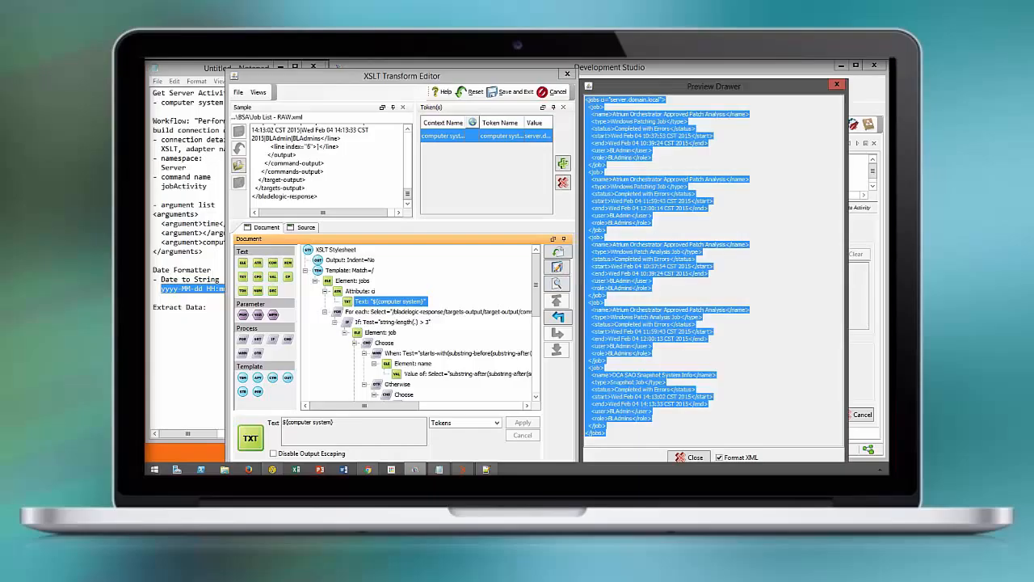
pyautogui.click(511, 92)
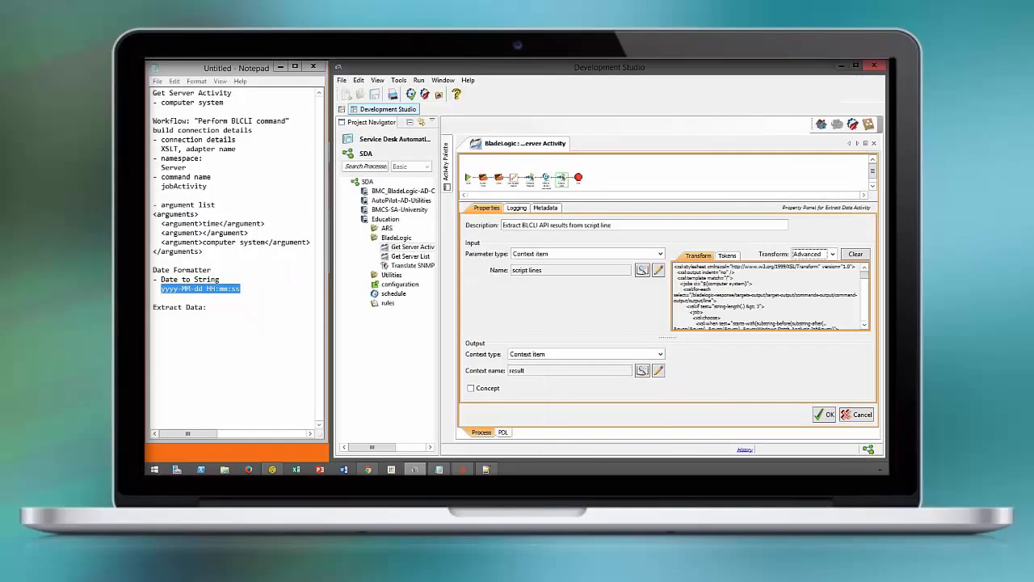
pyautogui.click(824, 415)
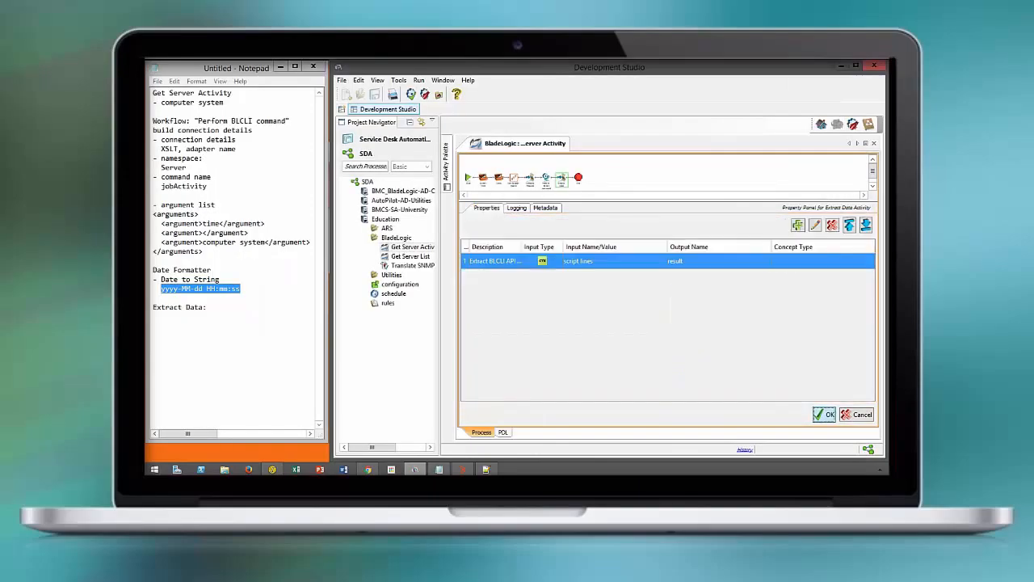
pyautogui.click(824, 415)
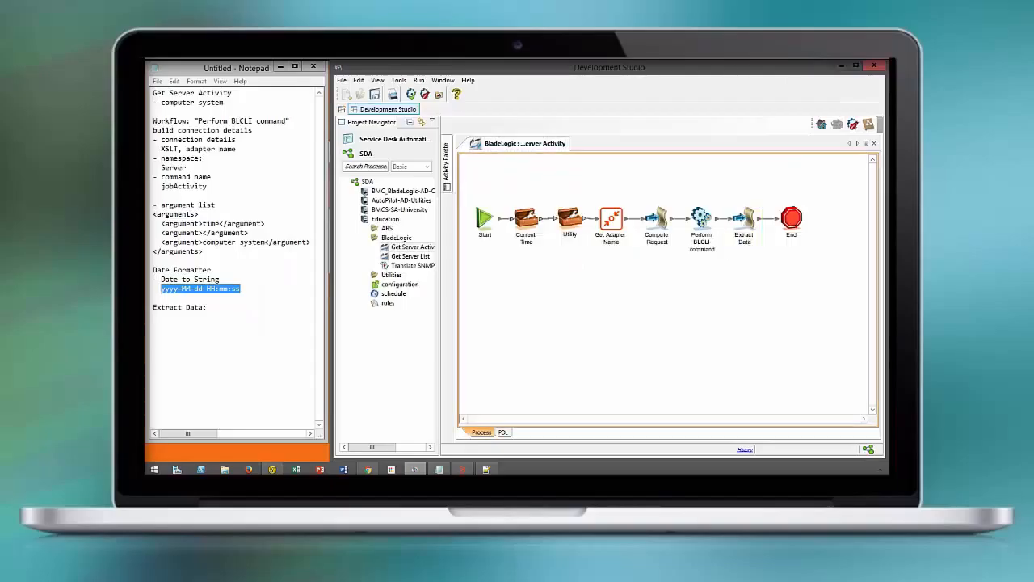
# Save the process and test it with the computer system input set to dca-hvm-son.shytwr.net
pyautogui.click(374, 94)
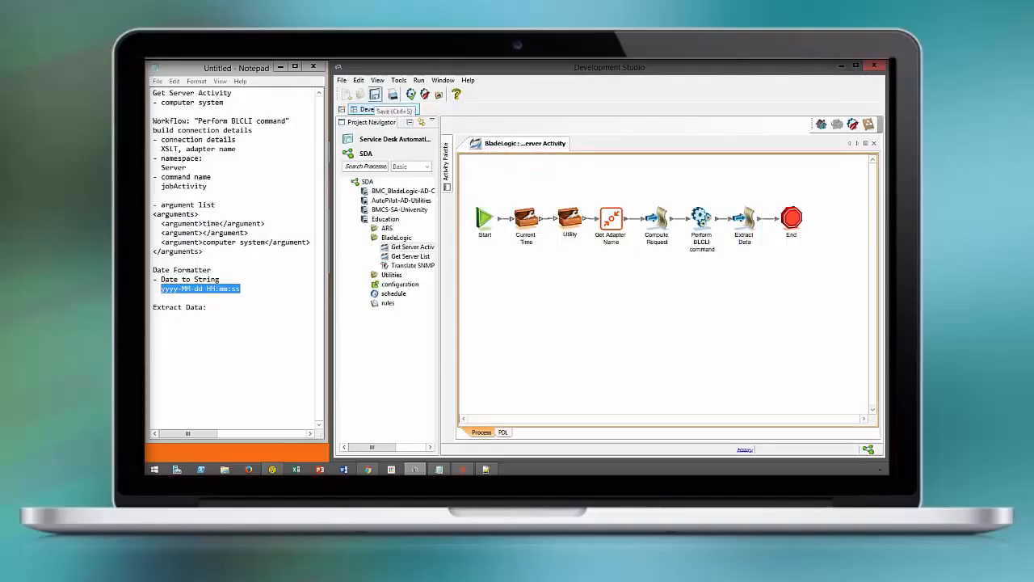
pyautogui.click(411, 95)
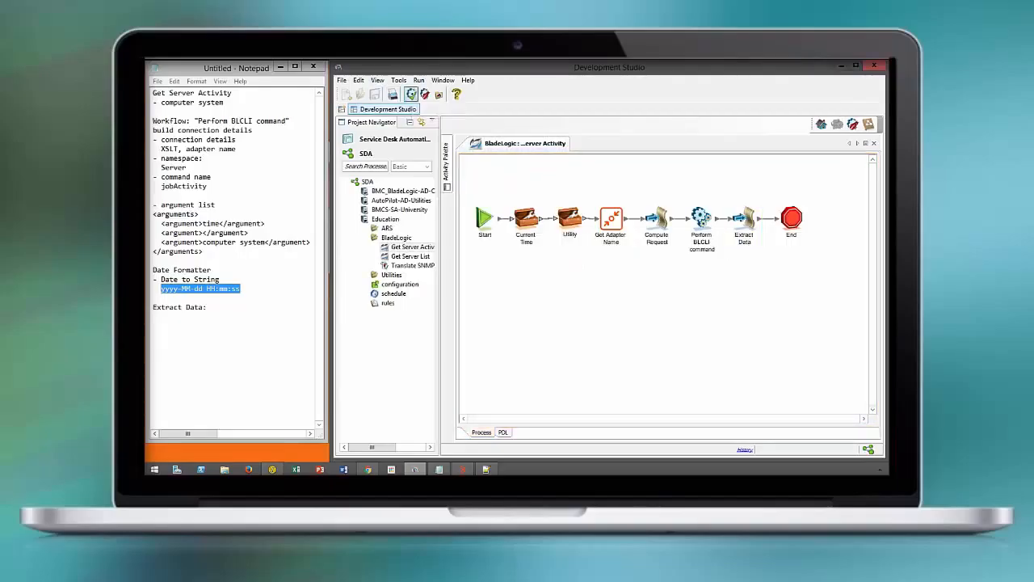
pyautogui.press('Return')
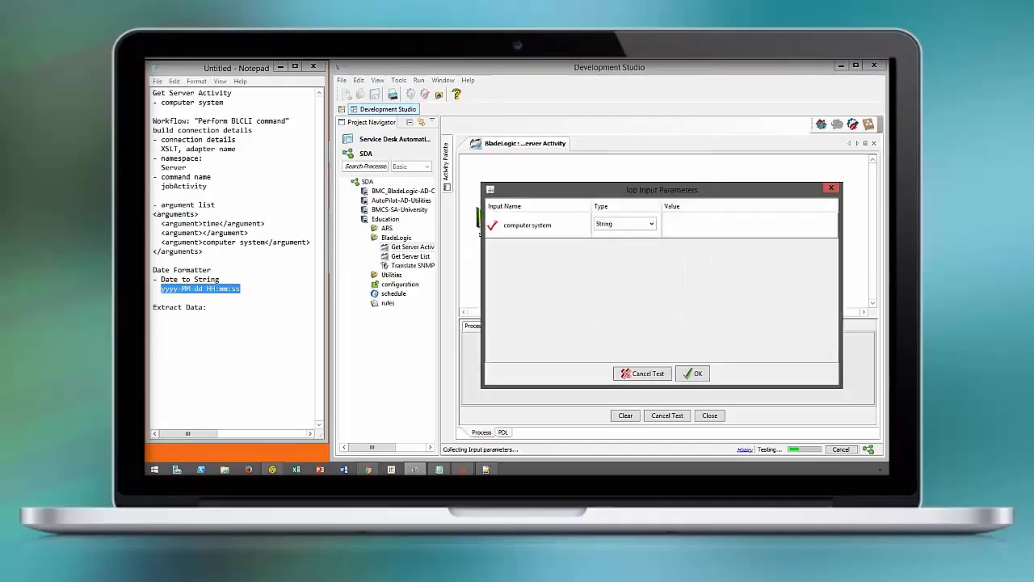
pyautogui.click(676, 229)
pyautogui.write('dca-h')
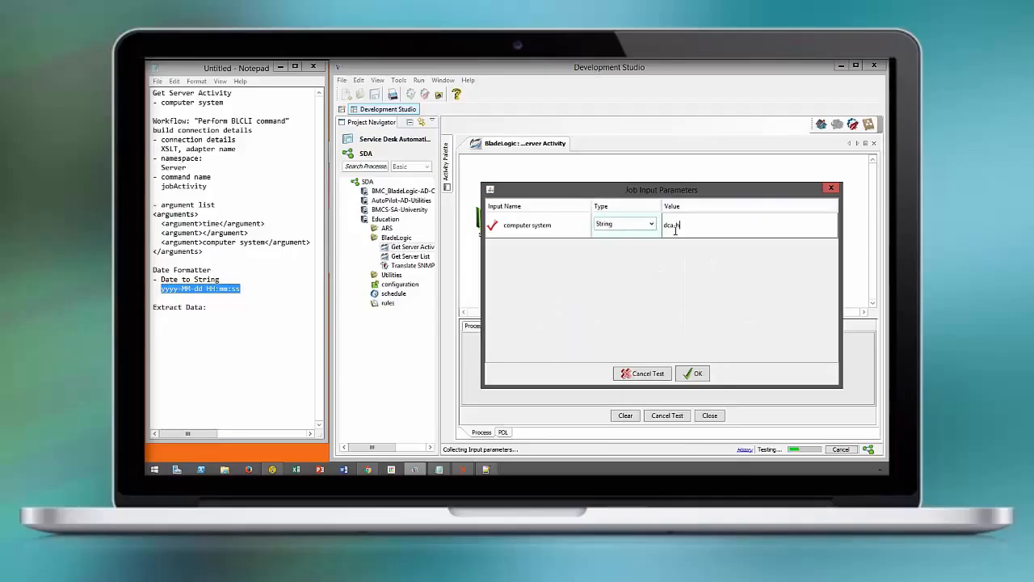
pyautogui.write('vm-son.shytwr.net')
pyautogui.press('Return')
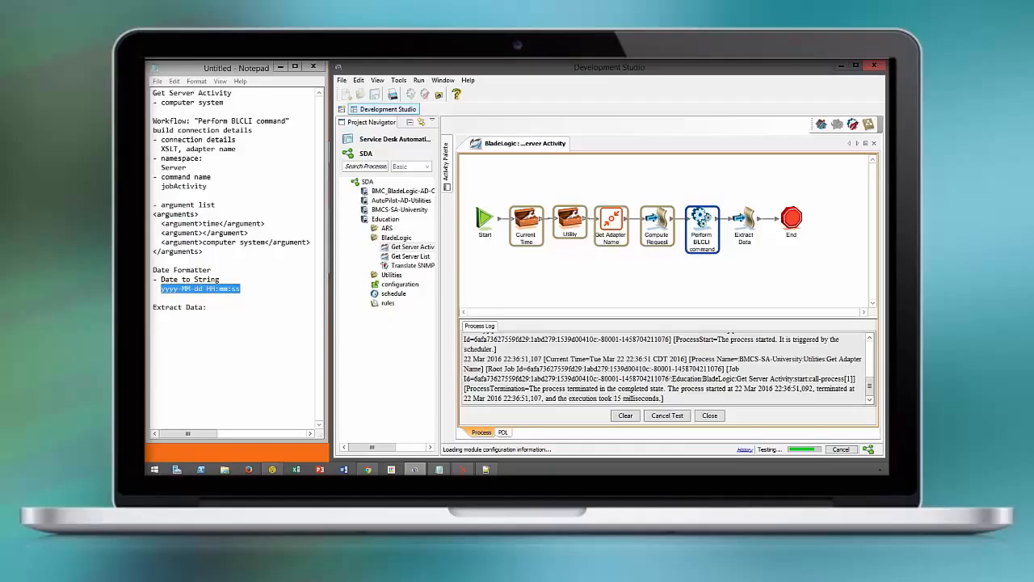
# Open the test's result context value and copy its full XML output
pyautogui.doubleClick(711, 362)
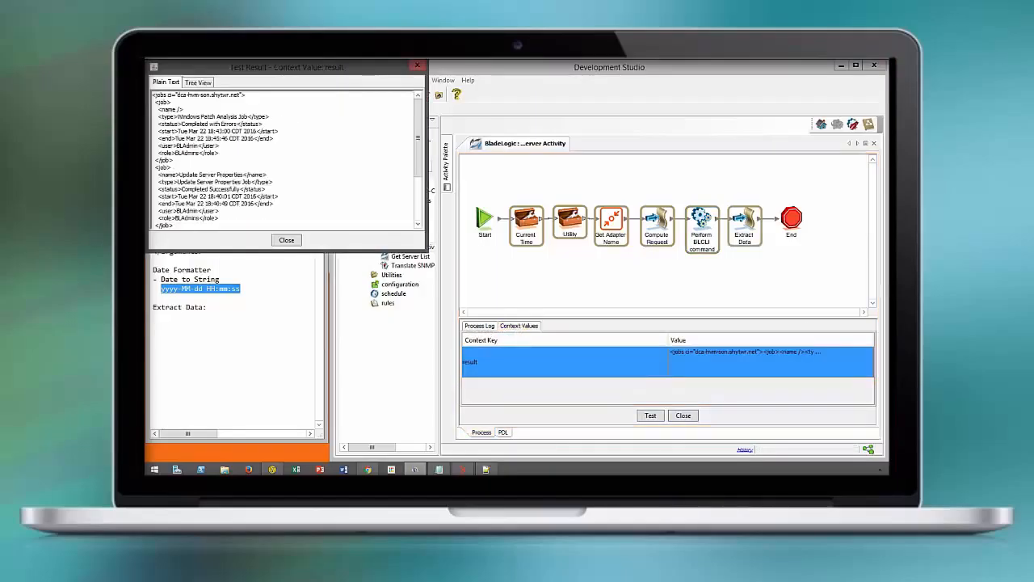
pyautogui.hotkey('ctrl', 'a')
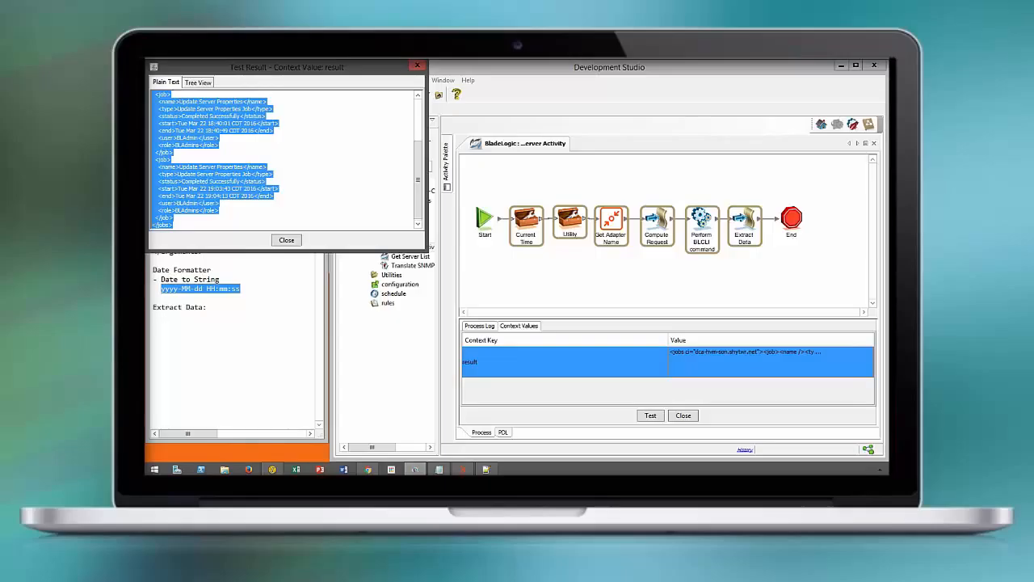
pyautogui.click(287, 240)
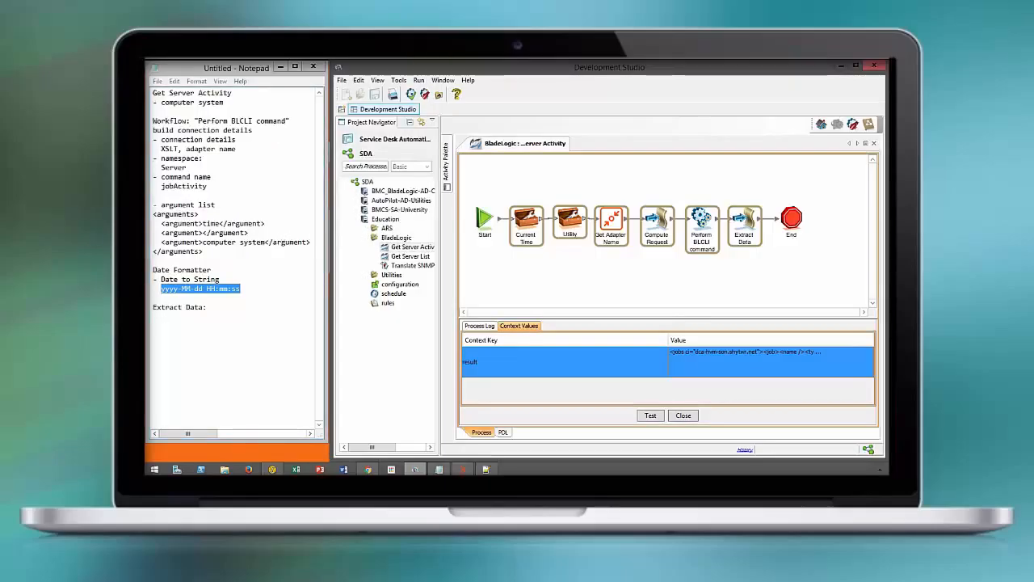
# Replace the End activity's result description with Example followed by the pasted result XML
pyautogui.doubleClick(792, 218)
pyautogui.doubleClick(818, 259)
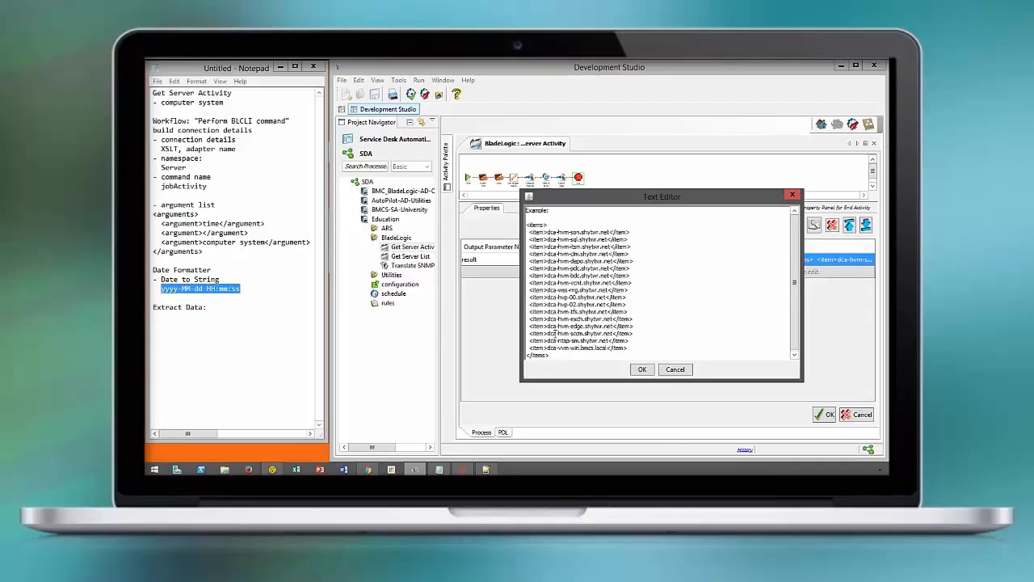
pyautogui.hotkey('ctrl', 'a')
pyautogui.press('BackSpace')
pyautogui.write('Example')
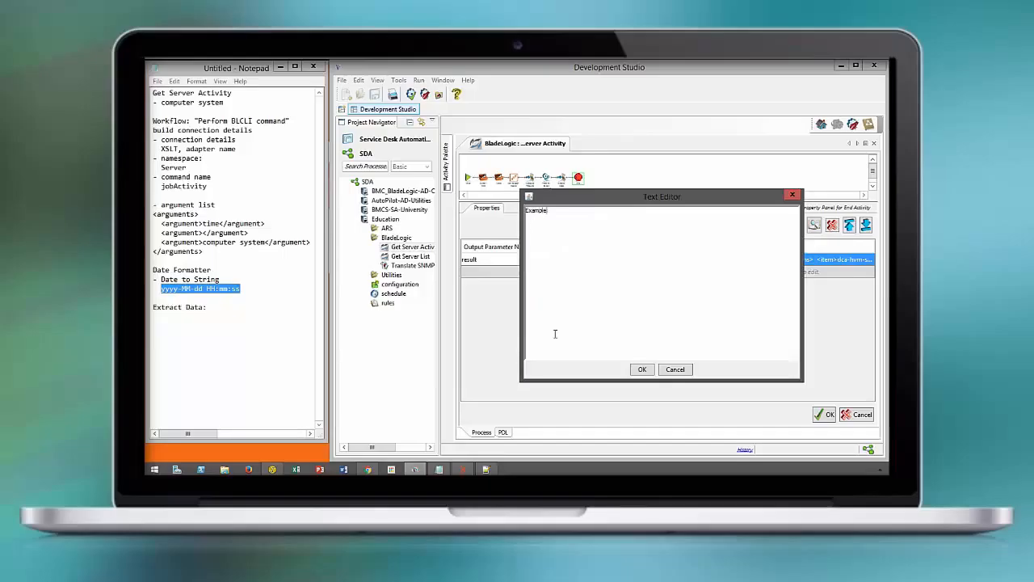
pyautogui.hotkey('ctrl', 'v')
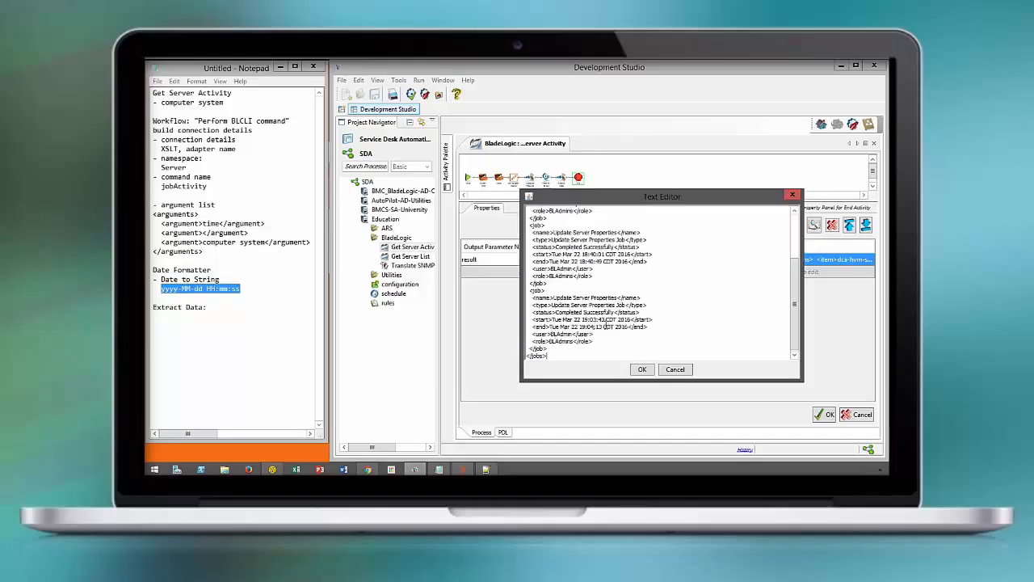
pyautogui.click(642, 369)
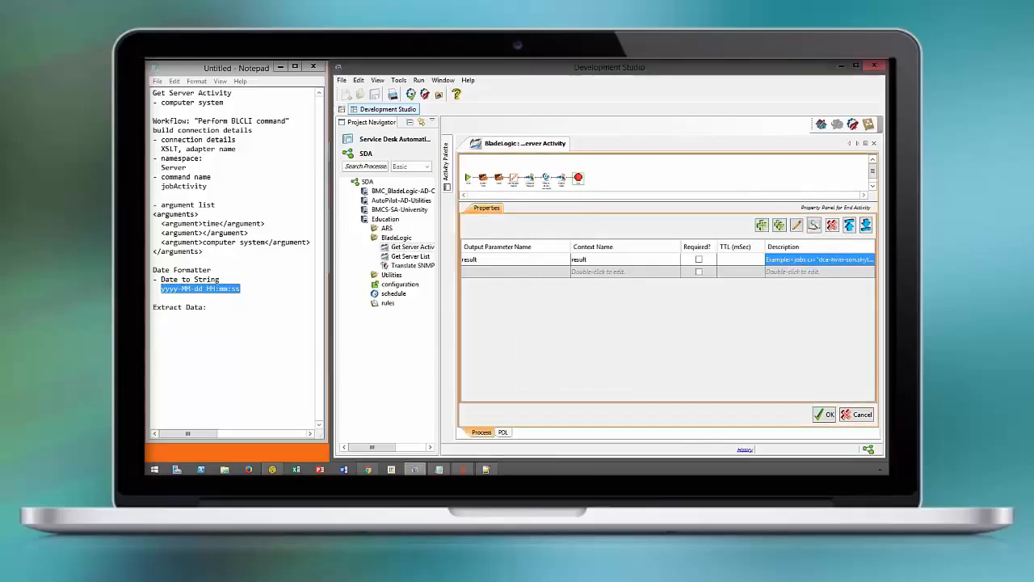
# Close the End activity's properties and save the process
pyautogui.click(824, 414)
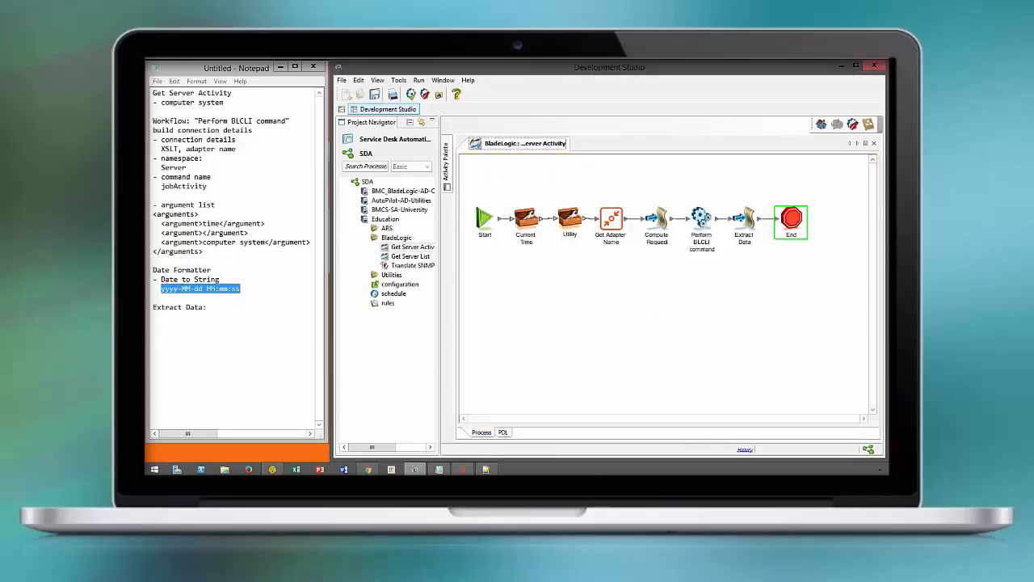
pyautogui.click(719, 331)
pyautogui.hotkey('ctrl', 's')
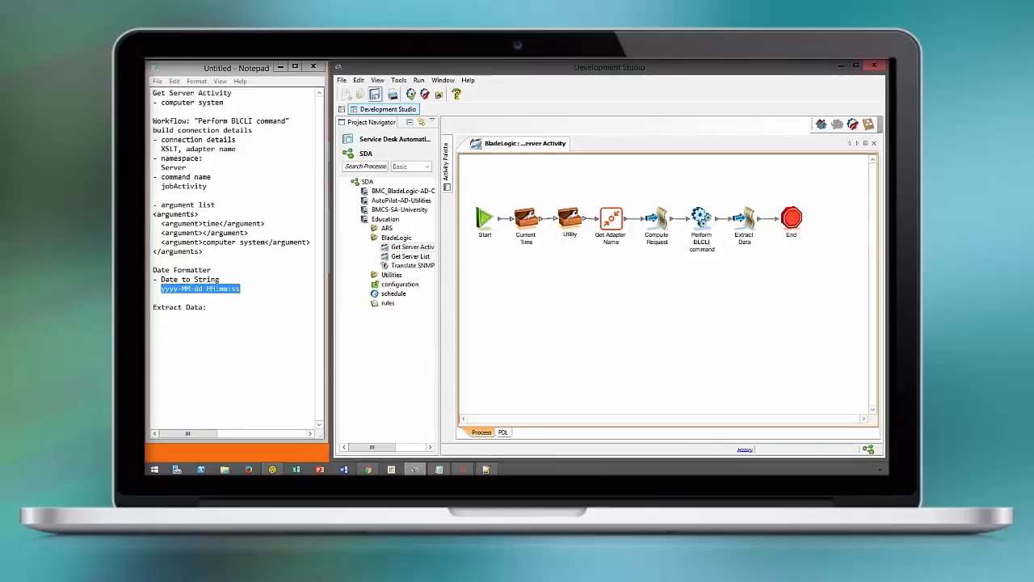